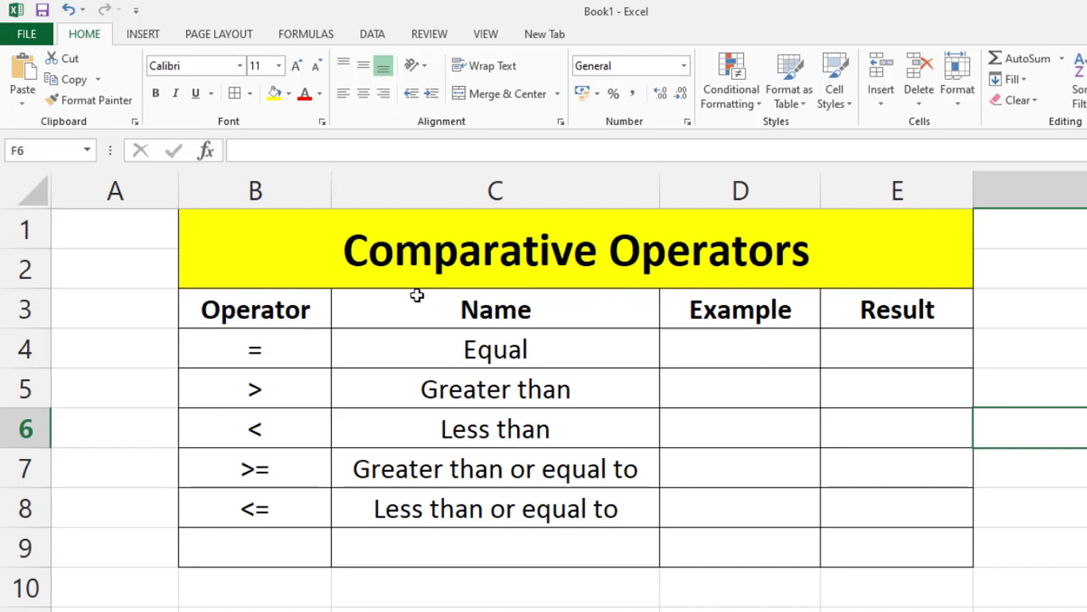
{"action": "left_click", "coordinate": [232, 315]}
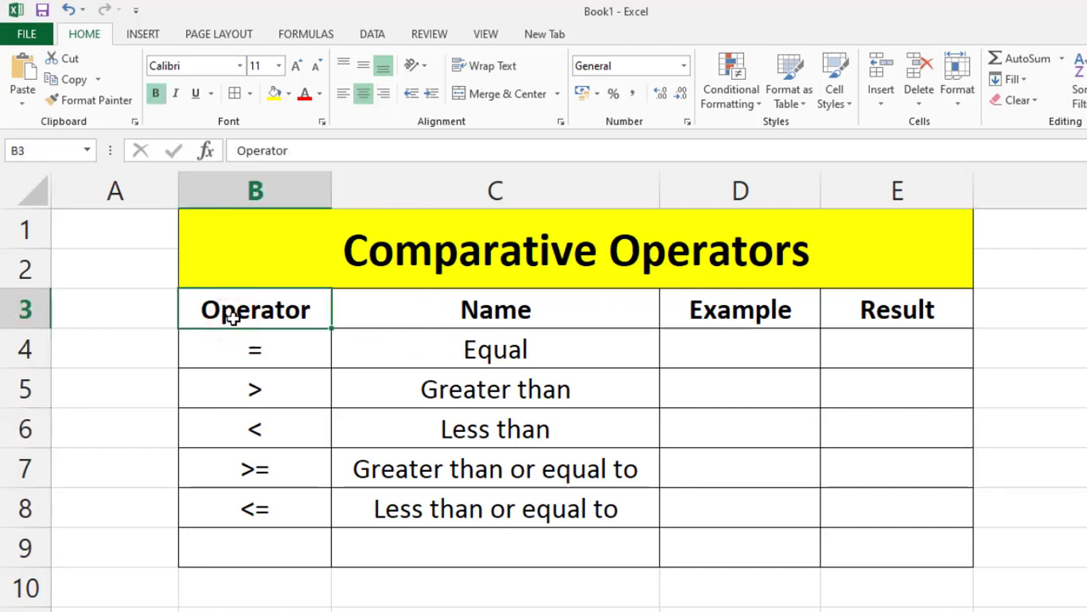
{"action": "left_click", "coordinate": [551, 299]}
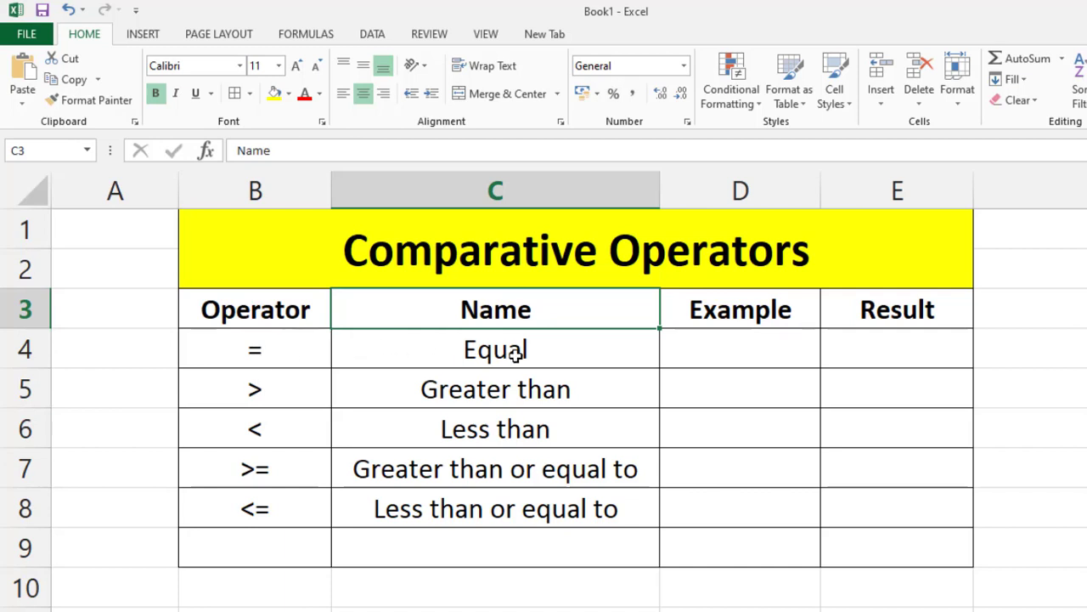
{"action": "left_click", "coordinate": [760, 347]}
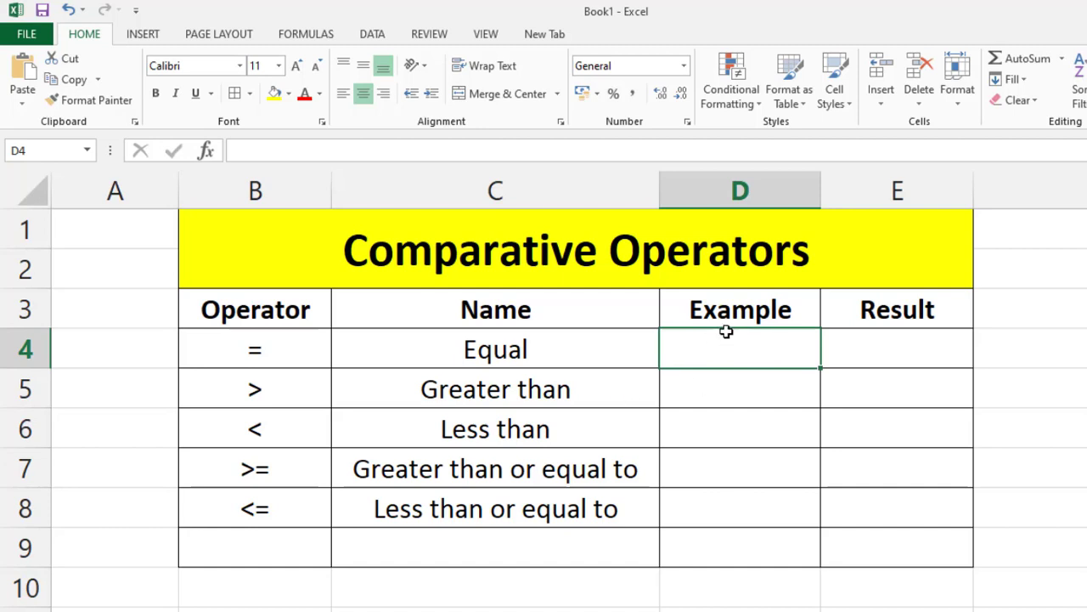
Step: Insert a blank column between the Name and Example columns and make it narrower than the Name column
{"action": "left_click", "coordinate": [795, 184]}
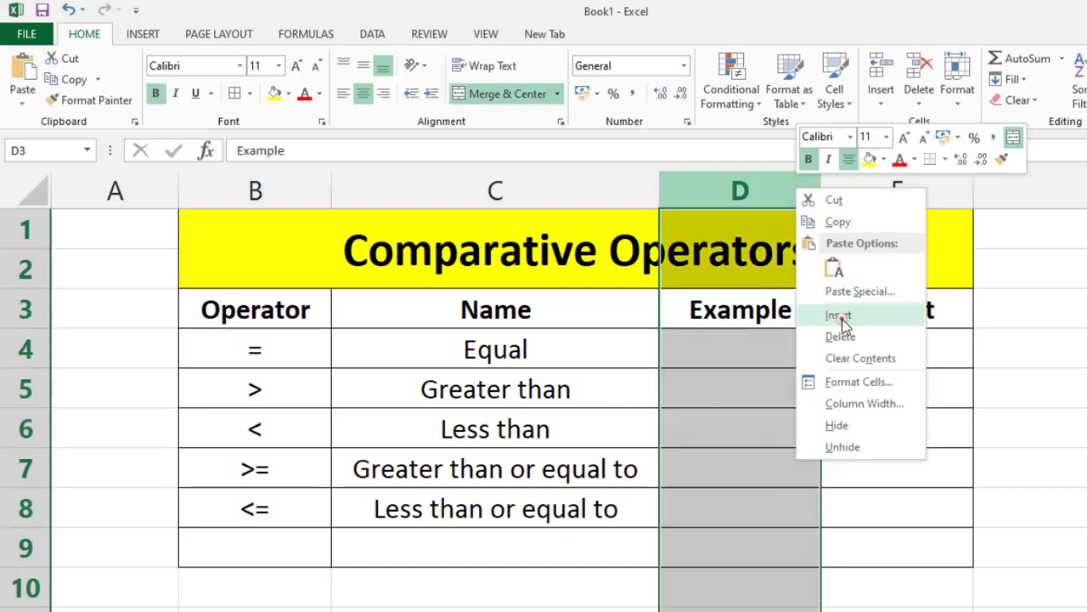
{"action": "left_click", "coordinate": [841, 316]}
{"action": "left_click", "coordinate": [913, 351]}
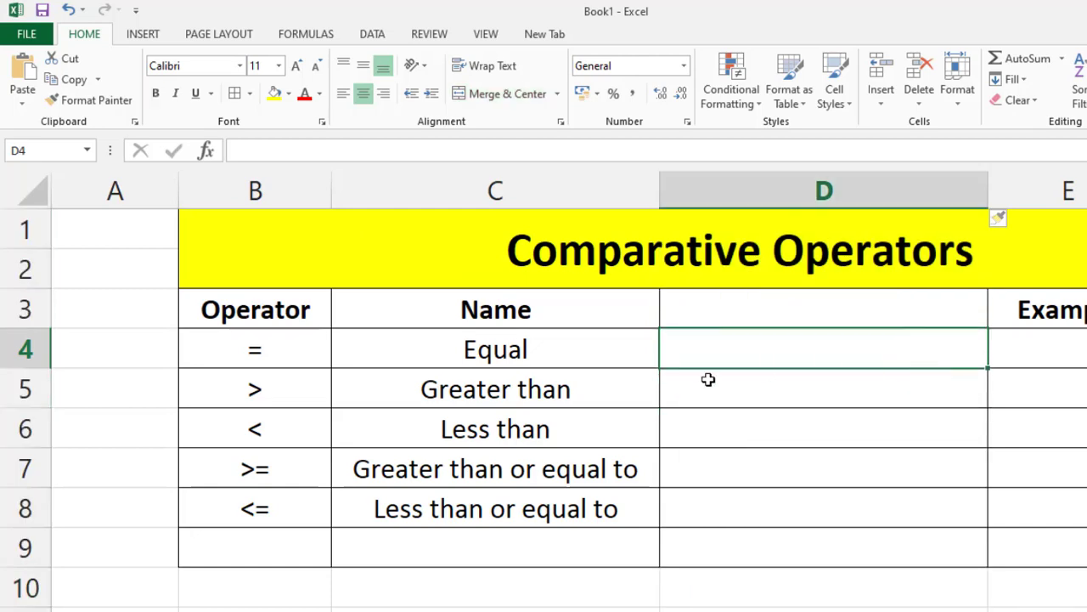
{"action": "scroll", "coordinate": [708, 379], "scroll_direction": "down", "scroll_amount": 1}
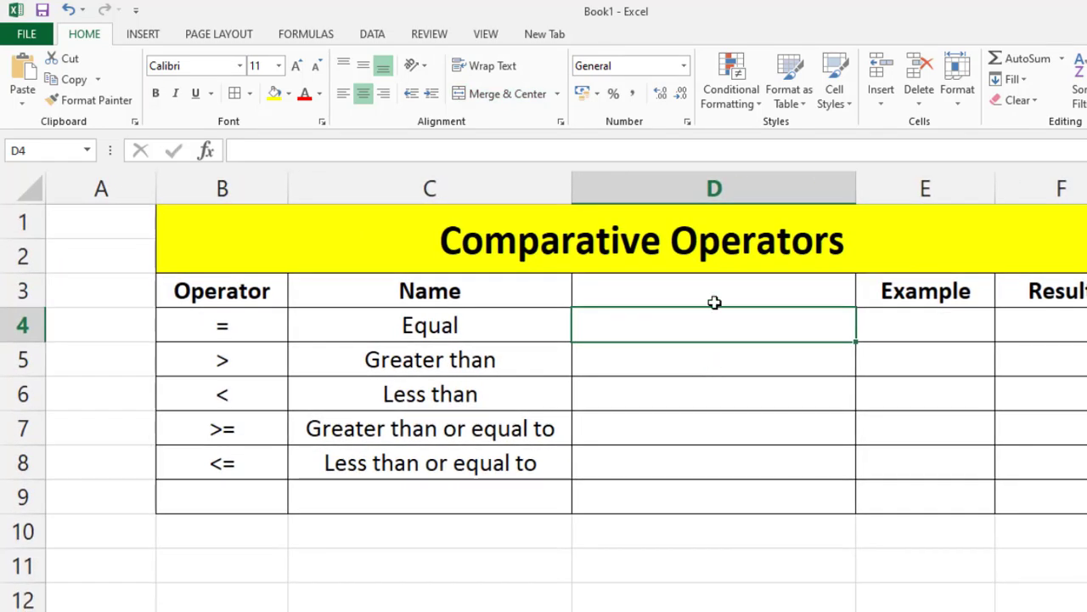
{"action": "left_click", "coordinate": [860, 257]}
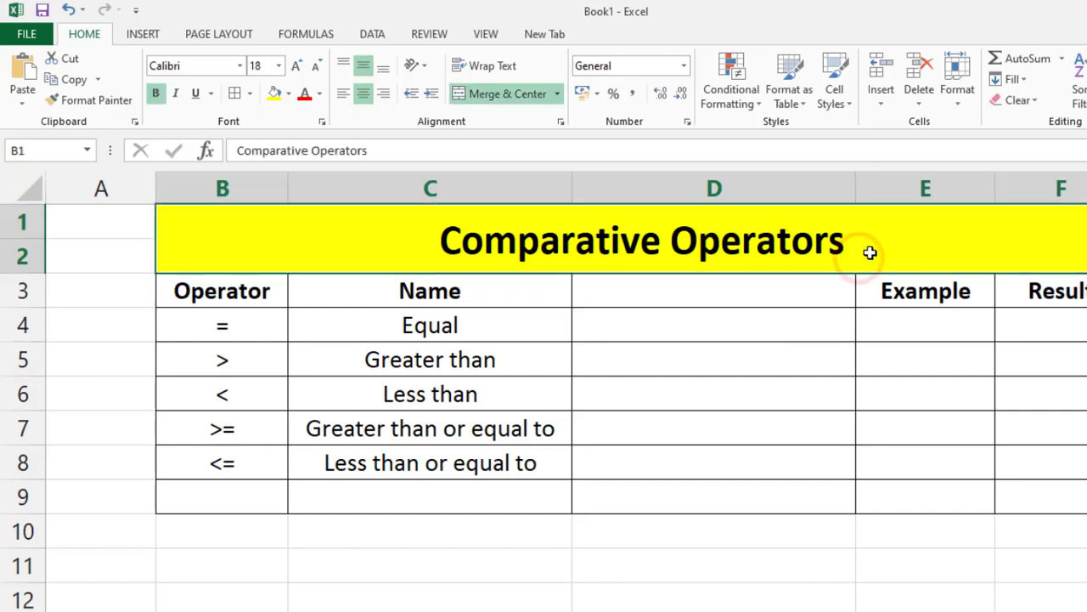
{"action": "left_click", "coordinate": [833, 395]}
{"action": "left_click", "coordinate": [842, 243]}
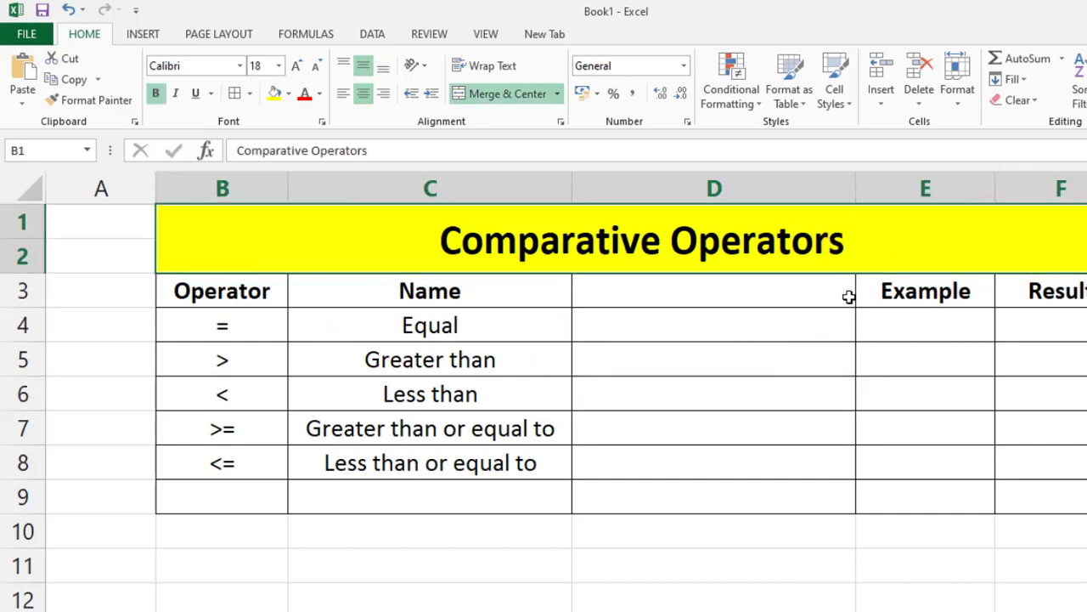
{"action": "left_click_drag", "start_coordinate": [863, 175], "coordinate": [759, 179]}
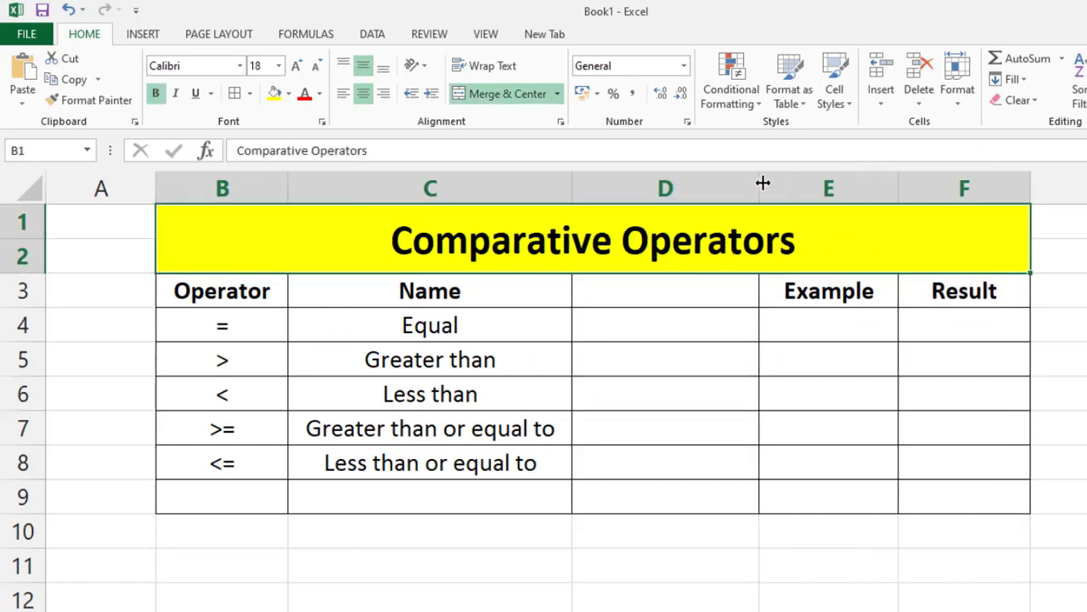
Step: Enter the header "Example 1" in D3 and change the header in E3 to "Example 2"
{"action": "double_click", "coordinate": [654, 298]}
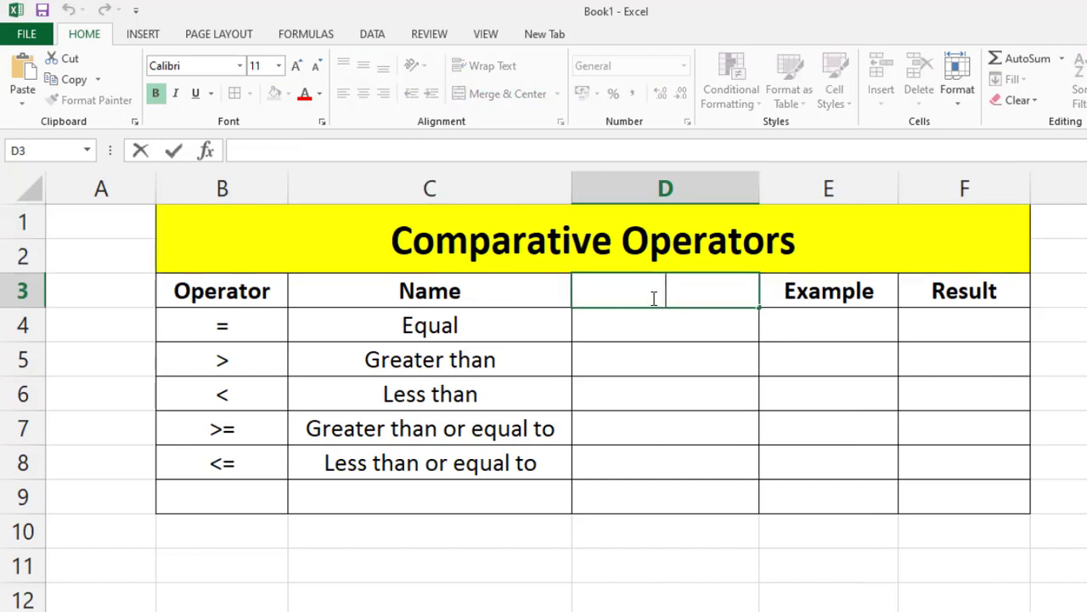
{"action": "type", "text": "Example"}
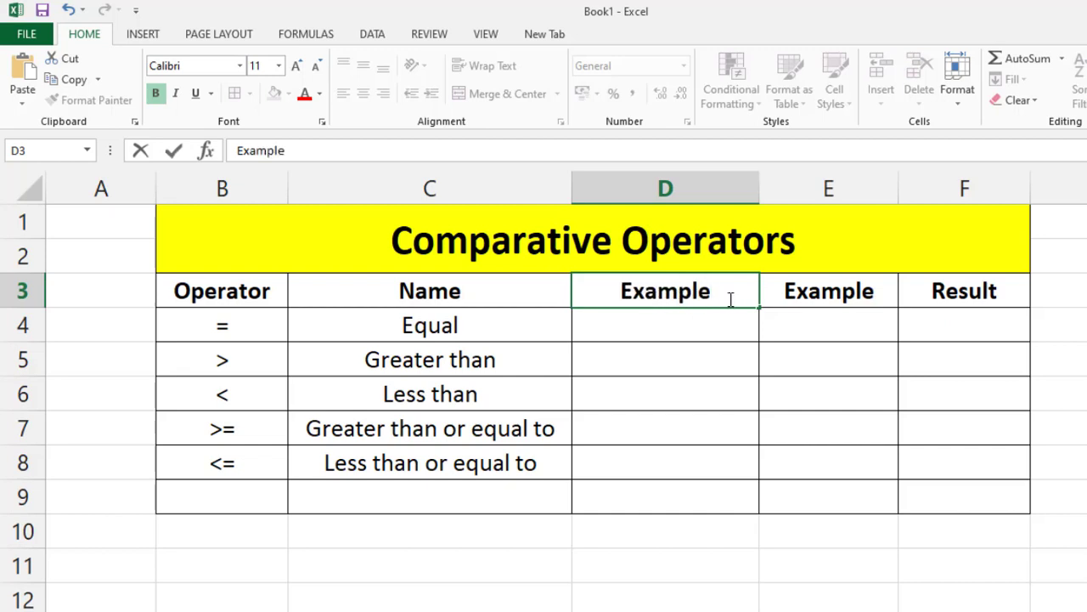
{"action": "type", "text": " 1"}
{"action": "left_click", "coordinate": [865, 290]}
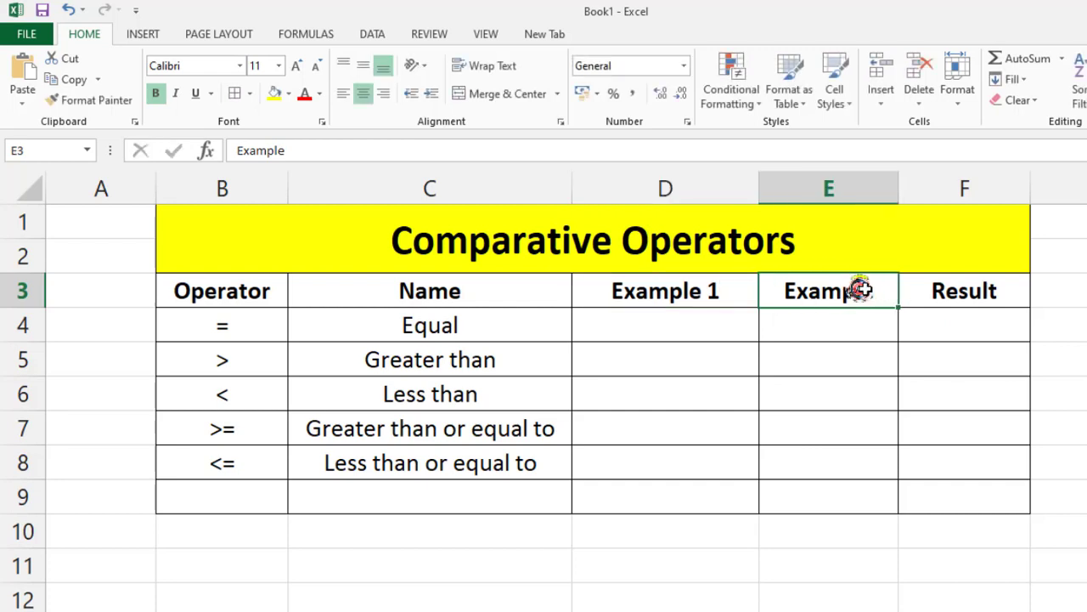
{"action": "double_click", "coordinate": [876, 291]}
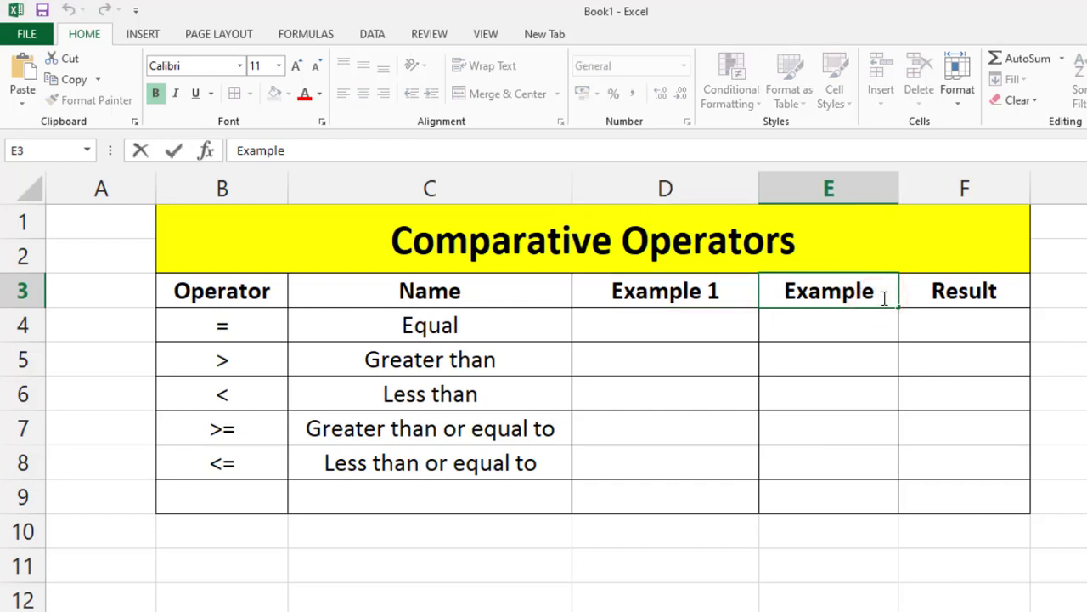
{"action": "type", "text": "2"}
{"action": "key", "text": "Return"}
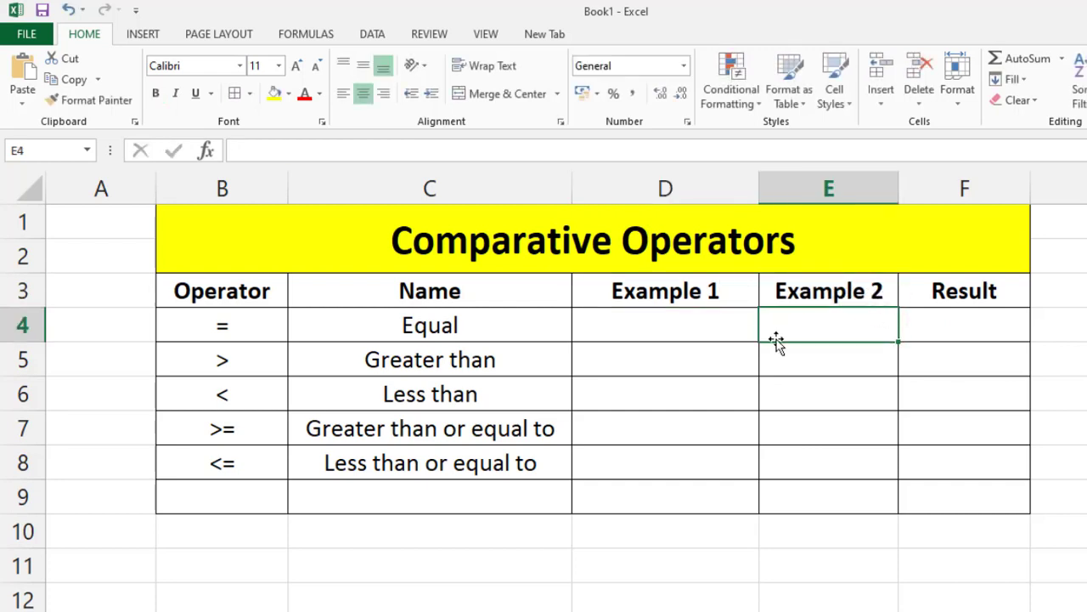
Step: Fill the Equal row's example values with 32 in D4 and 45 in E4
{"action": "left_click", "coordinate": [716, 322]}
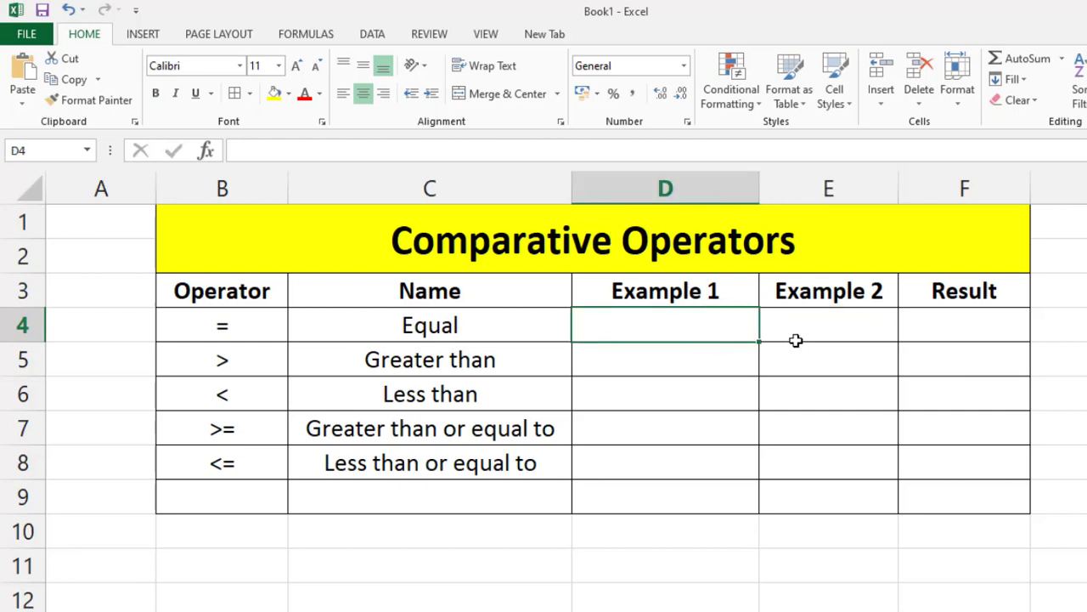
{"action": "type", "text": "32"}
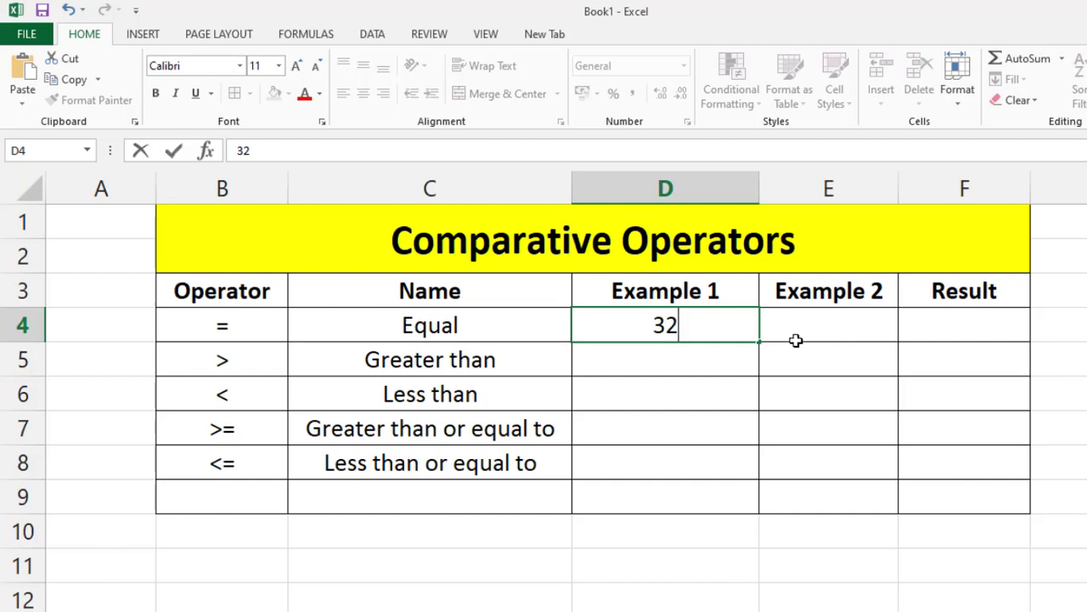
{"action": "left_click", "coordinate": [821, 328]}
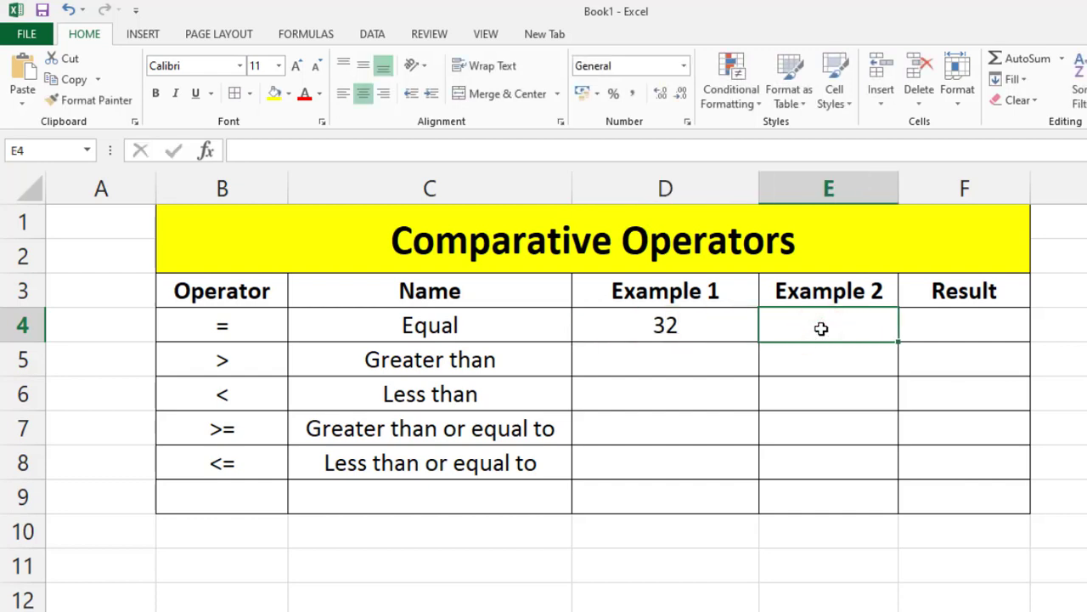
{"action": "type", "text": "45"}
Step: Enter the formula =D4=E4 in the Equal row's Result cell F4
{"action": "left_click", "coordinate": [948, 331]}
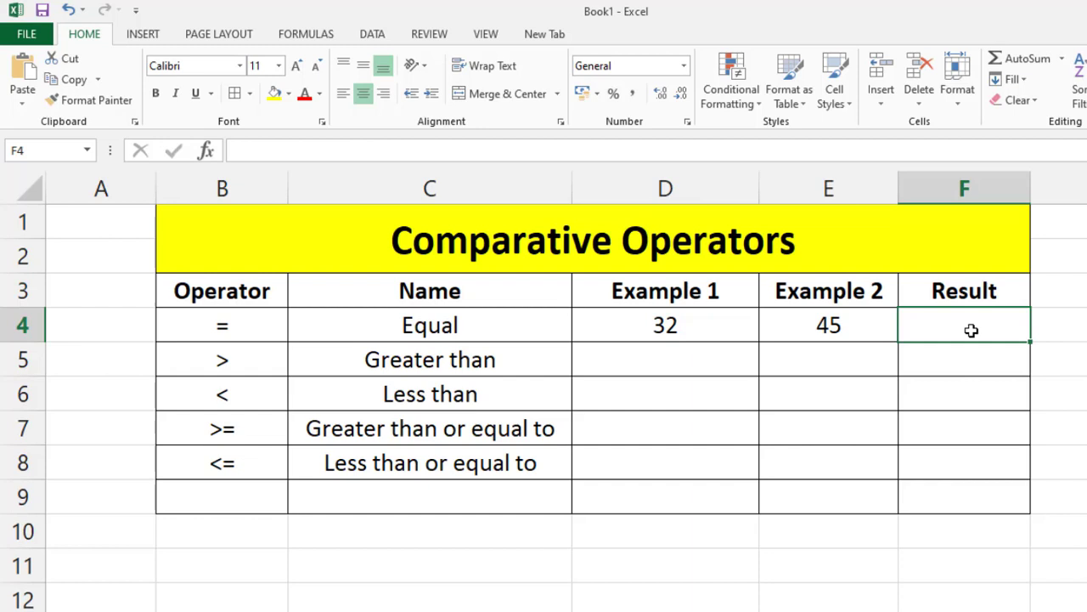
{"action": "type", "text": "="}
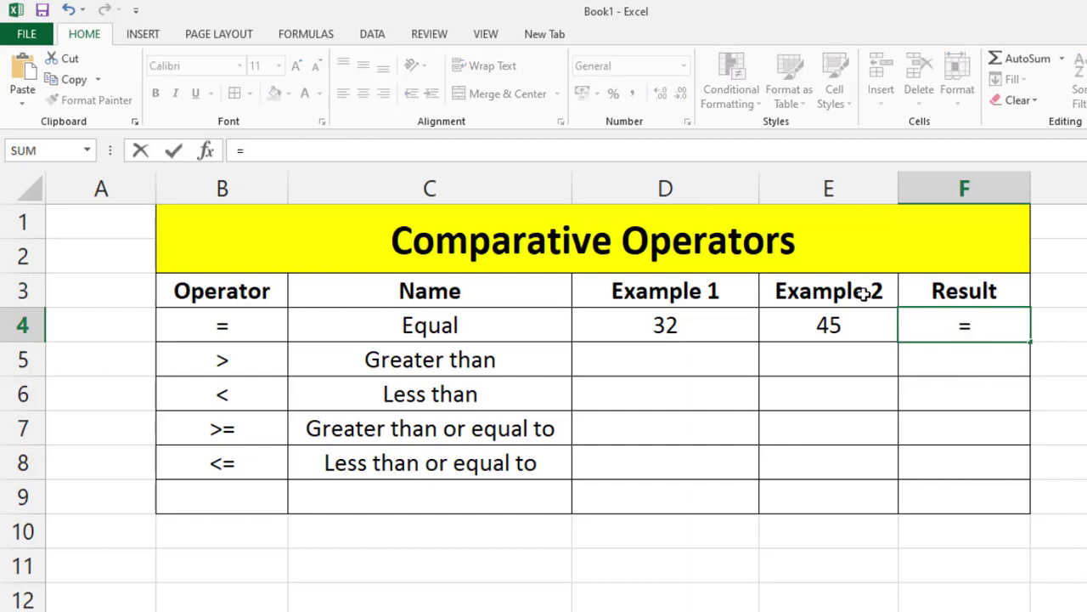
{"action": "left_click", "coordinate": [662, 323]}
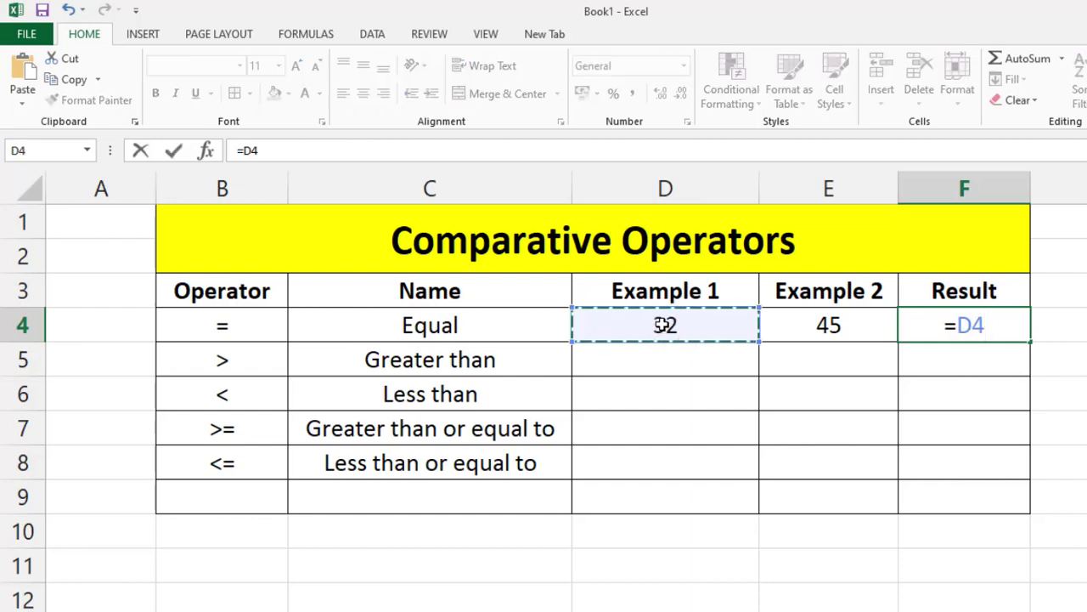
{"action": "type", "text": "="}
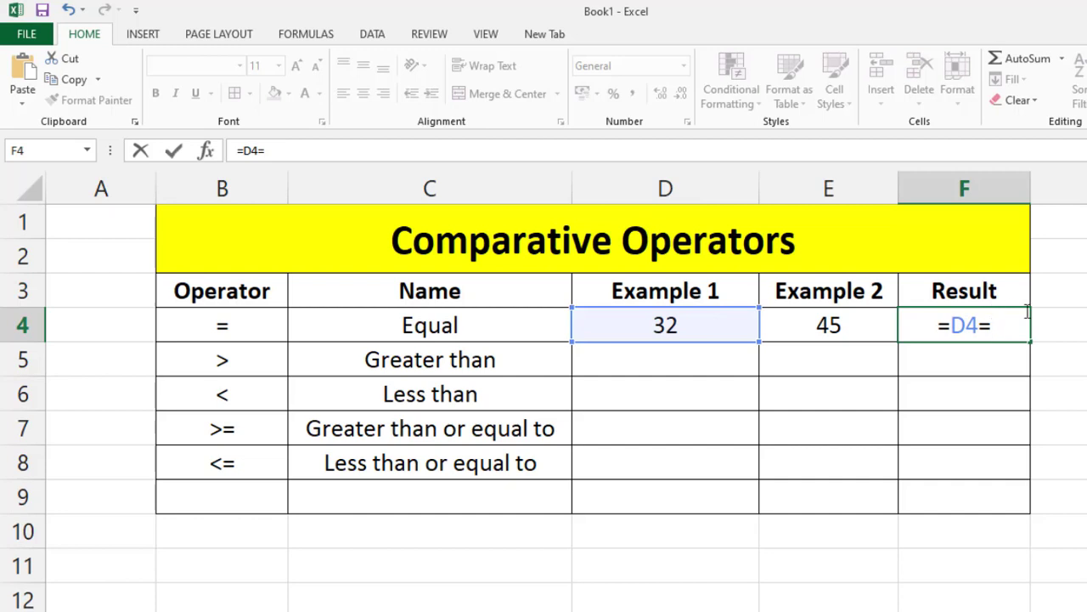
{"action": "left_click", "coordinate": [842, 324]}
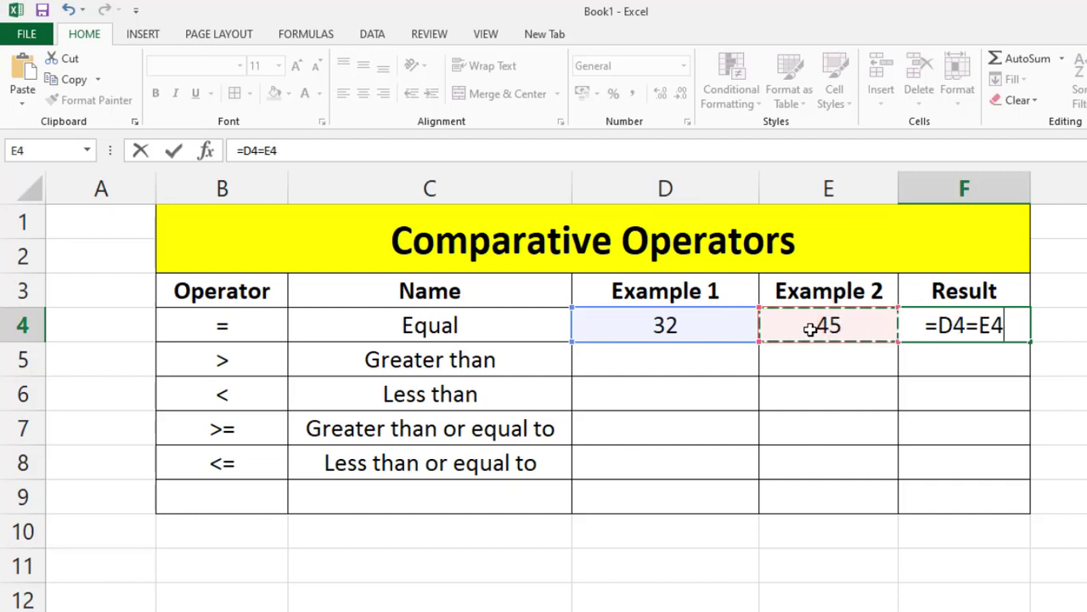
{"action": "key", "text": "Return"}
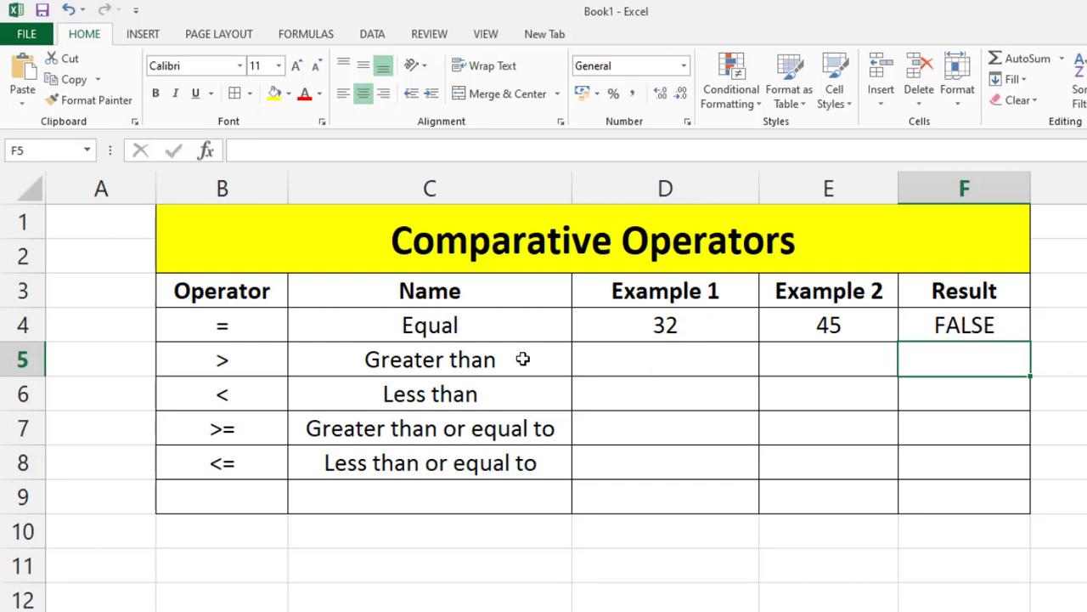
Step: Fill the Greater than row's example values with 45 in D5 and 42 in E5
{"action": "left_click", "coordinate": [641, 360]}
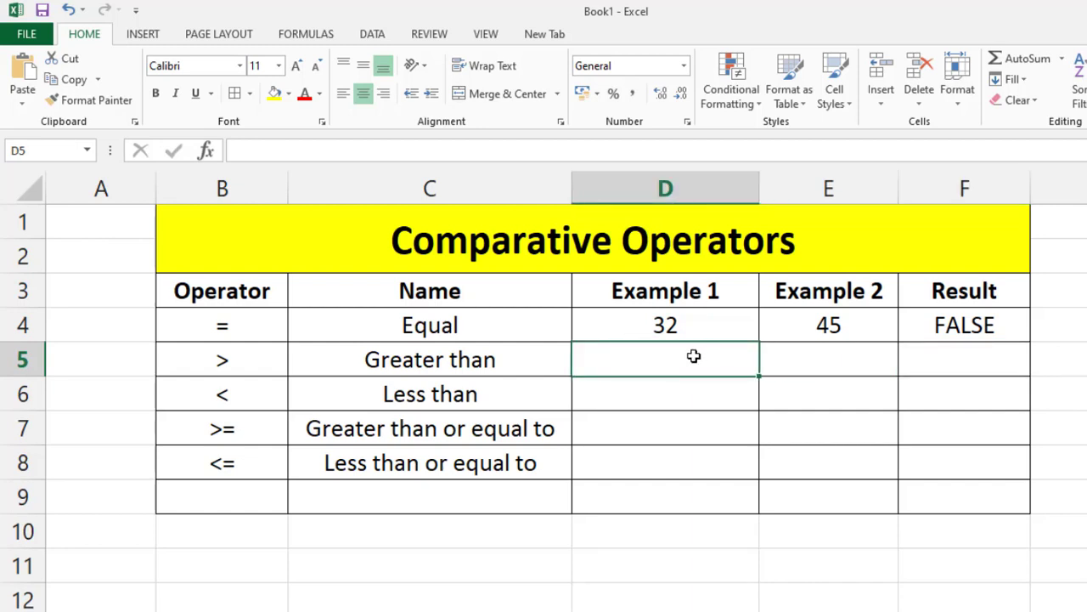
{"action": "type", "text": "45"}
{"action": "left_click", "coordinate": [817, 360]}
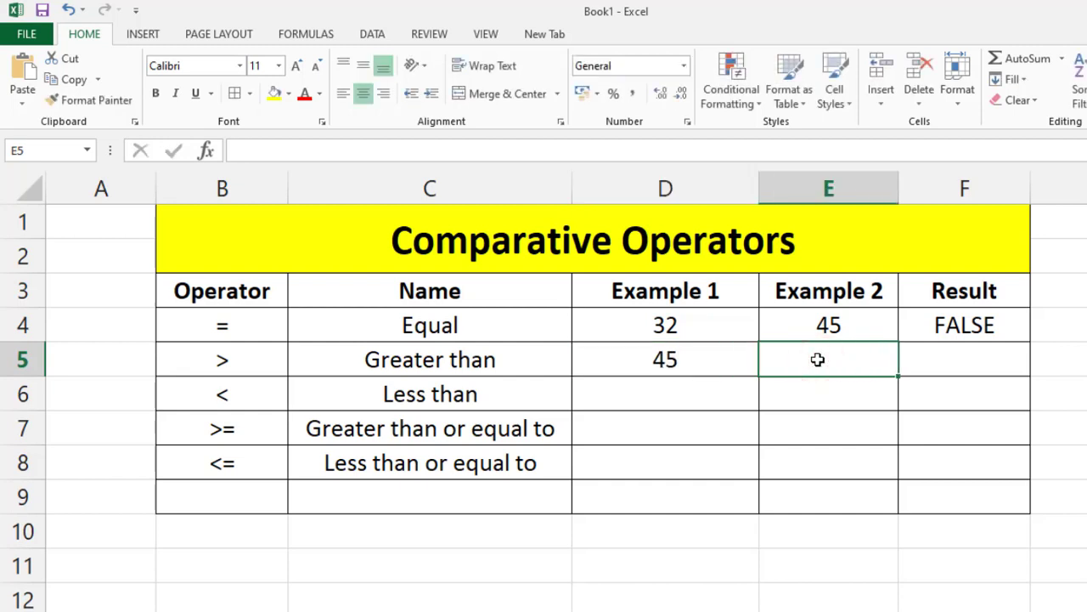
{"action": "type", "text": "42"}
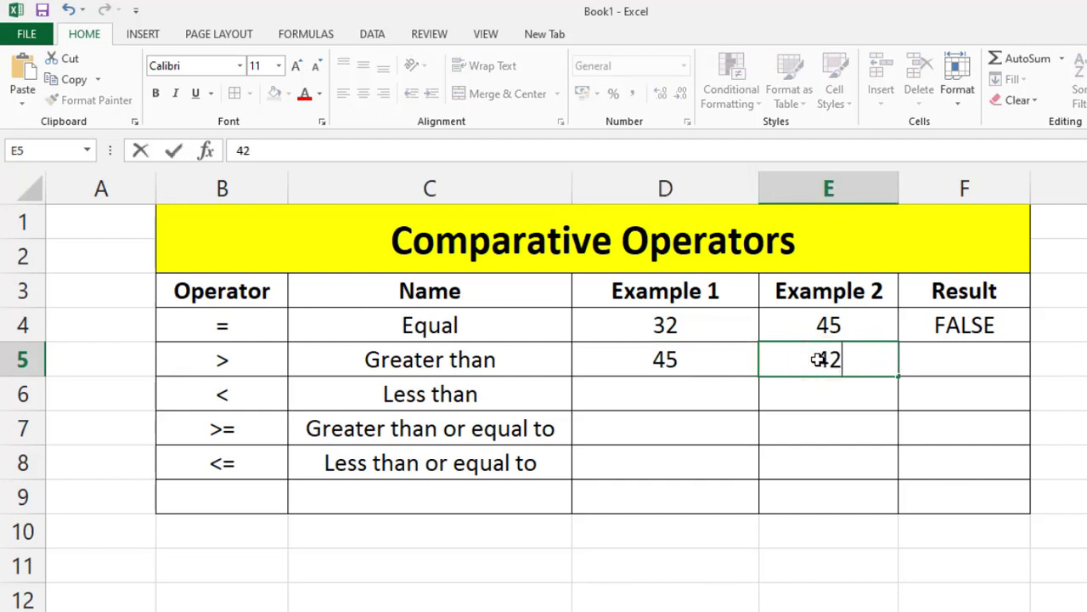
{"action": "left_click", "coordinate": [696, 395]}
{"action": "left_click", "coordinate": [675, 366]}
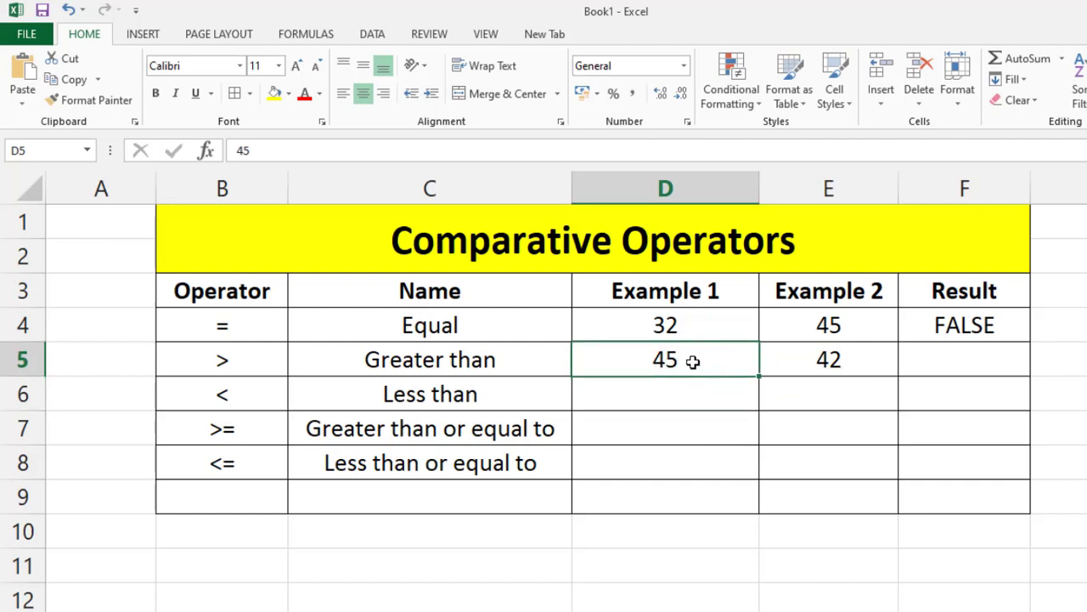
Step: Enter the formula =D5>E5 in the Greater than row's Result cell F5
{"action": "left_click", "coordinate": [980, 360]}
{"action": "type", "text": "="}
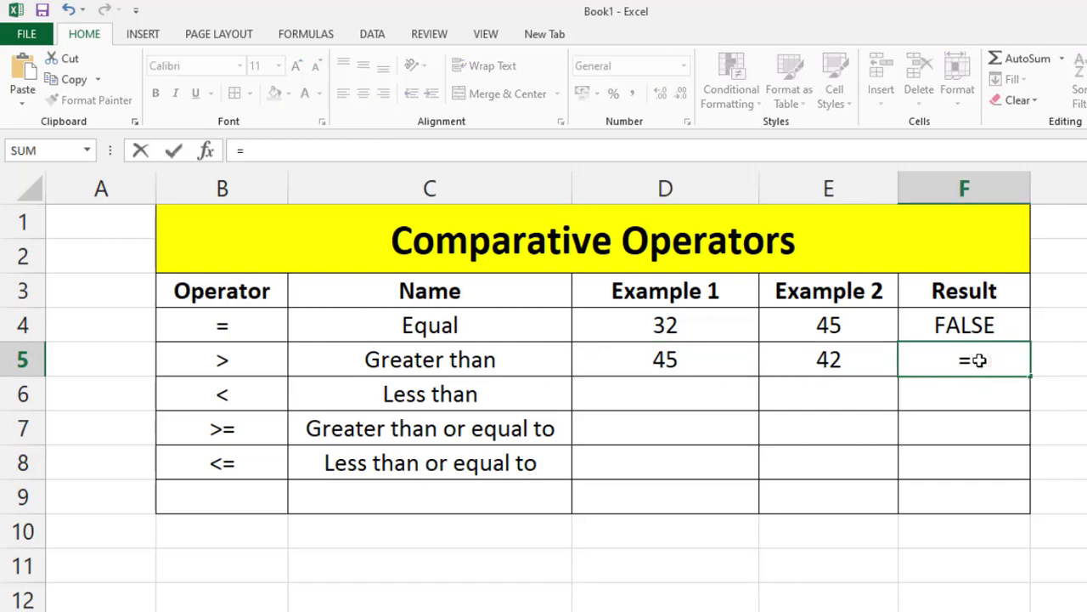
{"action": "left_click", "coordinate": [630, 361]}
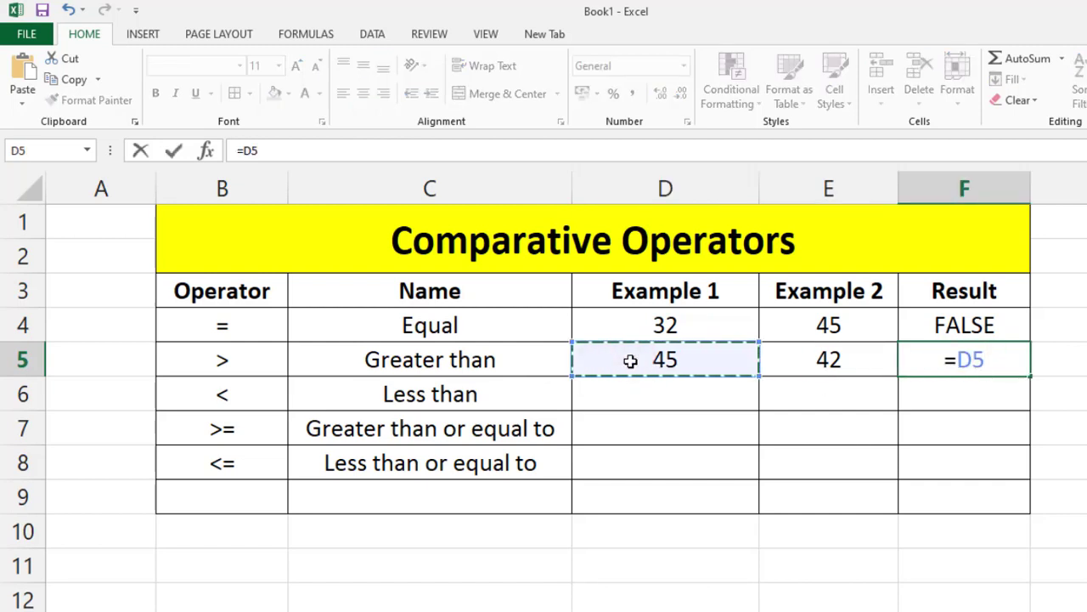
{"action": "type", "text": ">"}
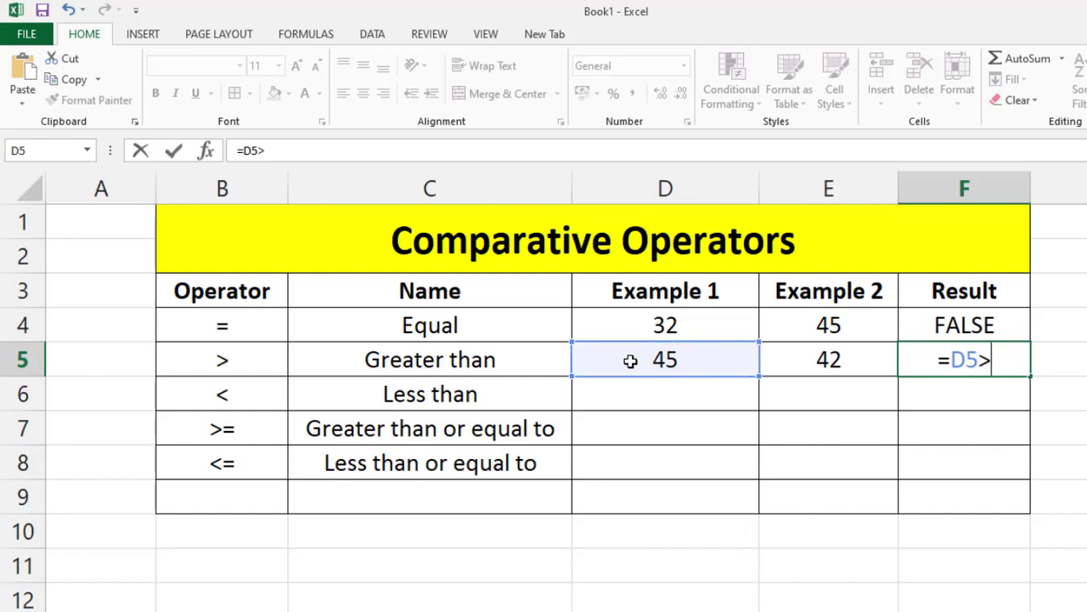
{"action": "left_click", "coordinate": [822, 362]}
{"action": "key", "text": "Return"}
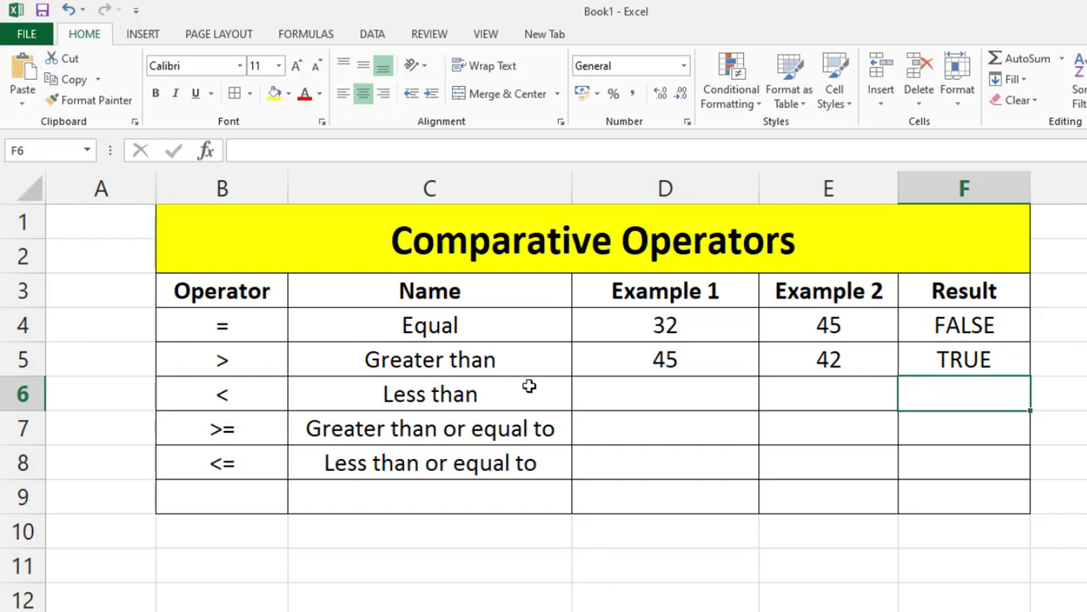
Step: Fill the Less than row's example values with 12 in D6 and 18 in E6
{"action": "left_click", "coordinate": [682, 395]}
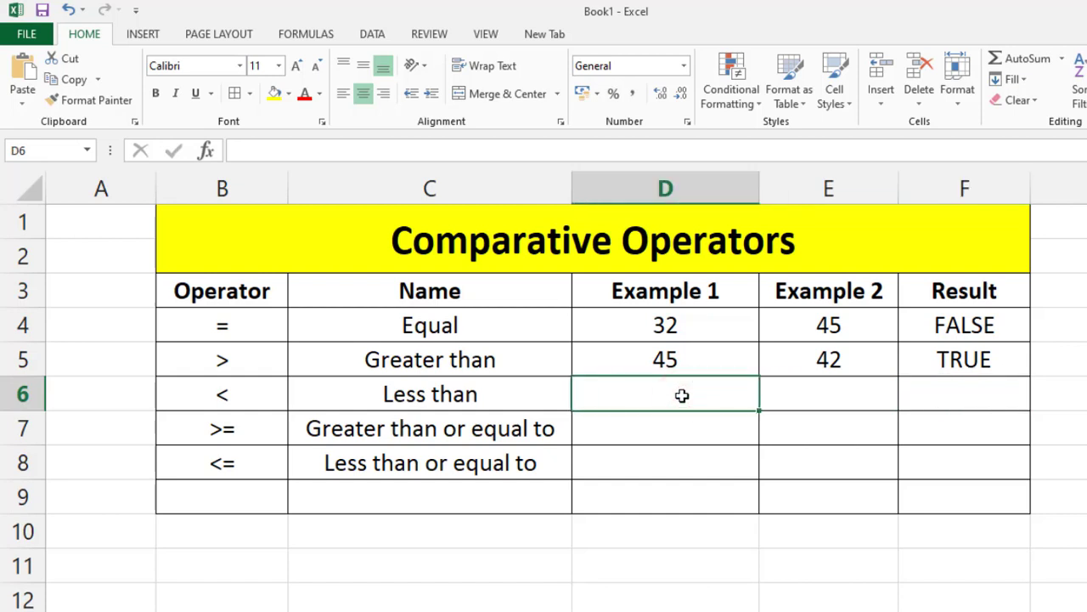
{"action": "type", "text": "12"}
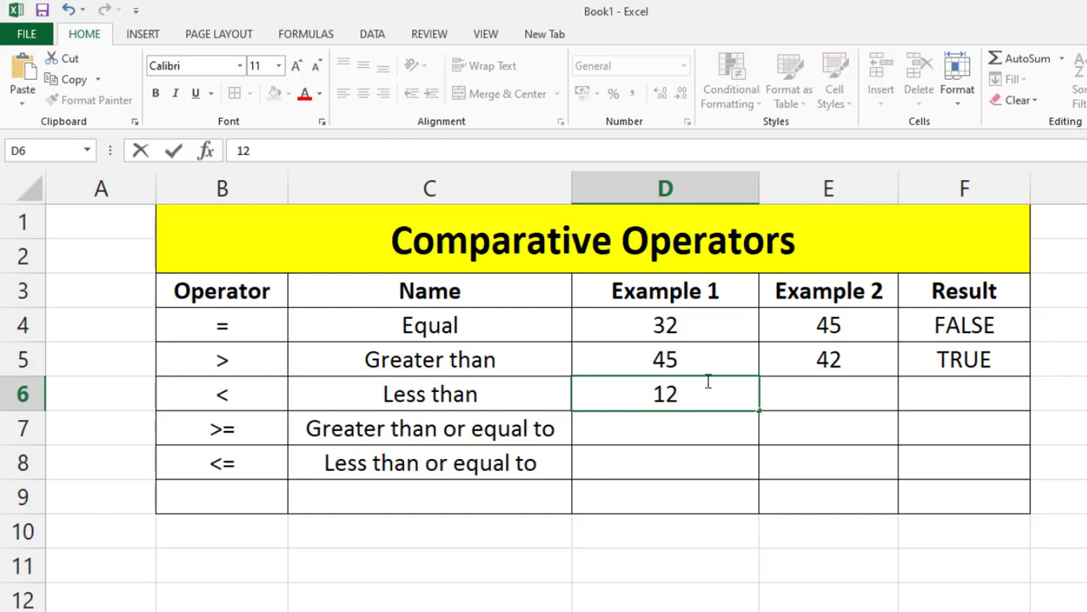
{"action": "left_click", "coordinate": [826, 395]}
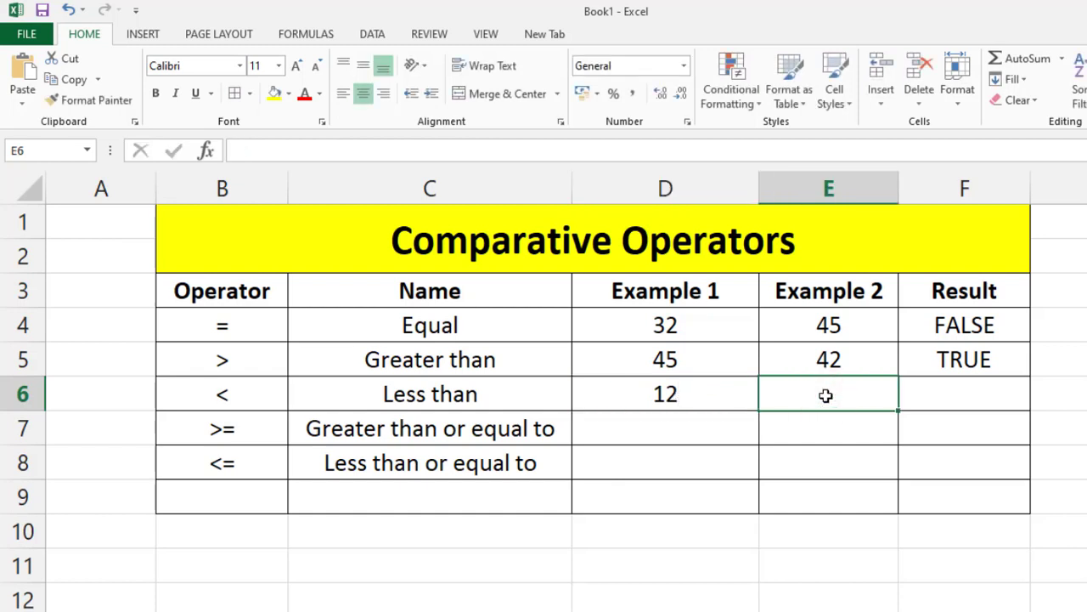
{"action": "type", "text": "18"}
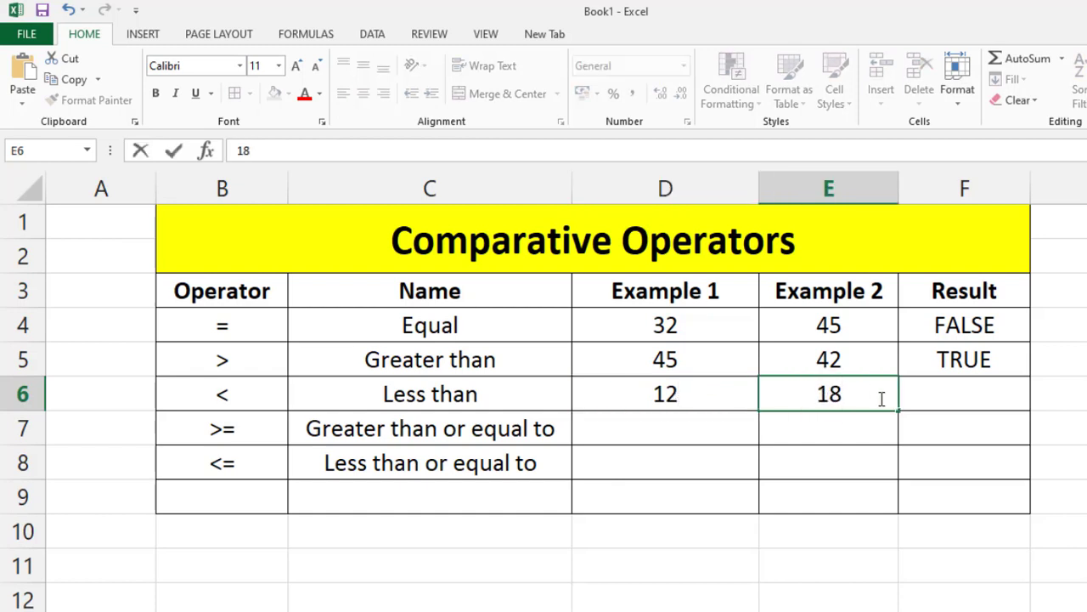
Step: Enter the formula =D6<E6 in the Less than row's Result cell F6
{"action": "left_click", "coordinate": [952, 393]}
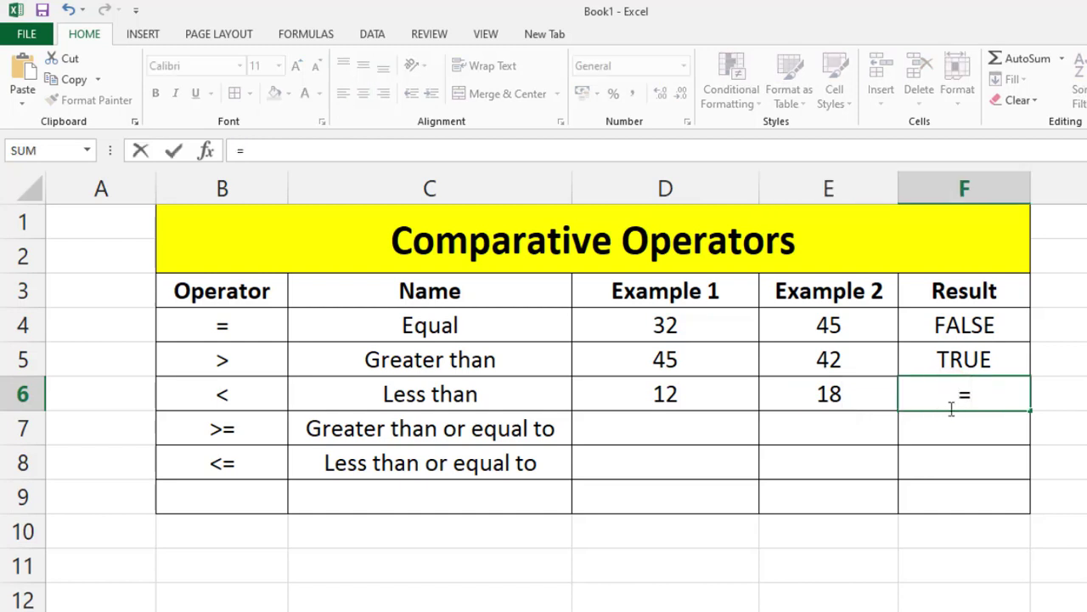
{"action": "left_click", "coordinate": [678, 395]}
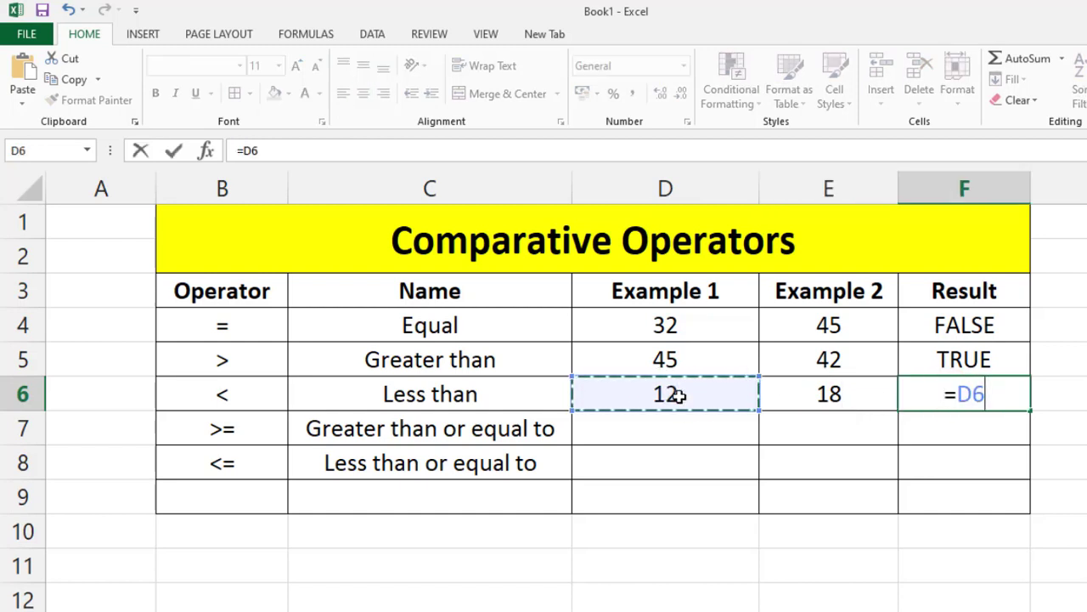
{"action": "type", "text": "<"}
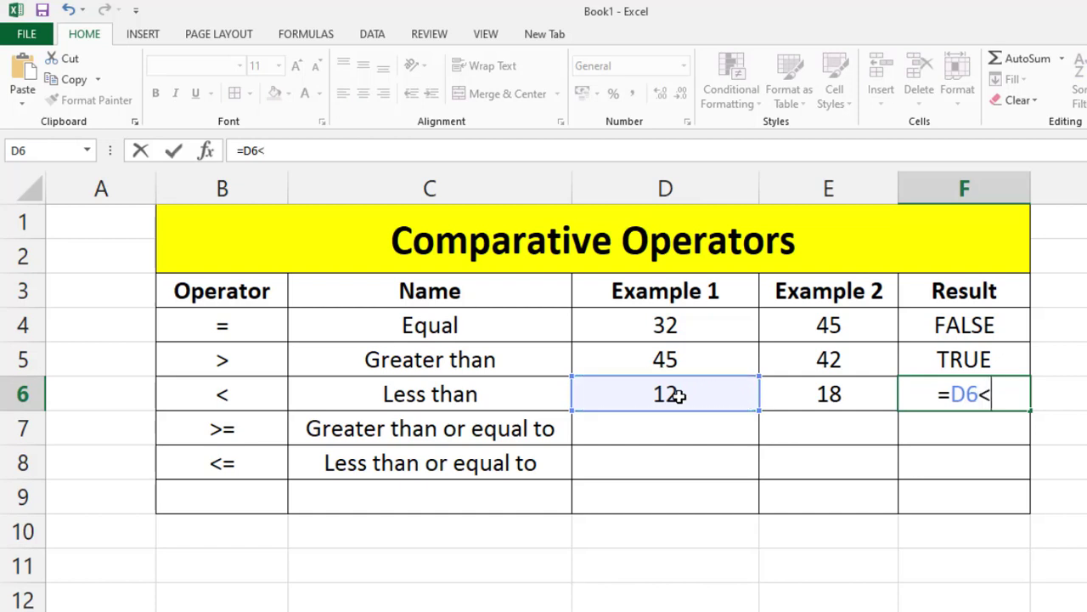
{"action": "left_click", "coordinate": [841, 392]}
{"action": "key", "text": "Return"}
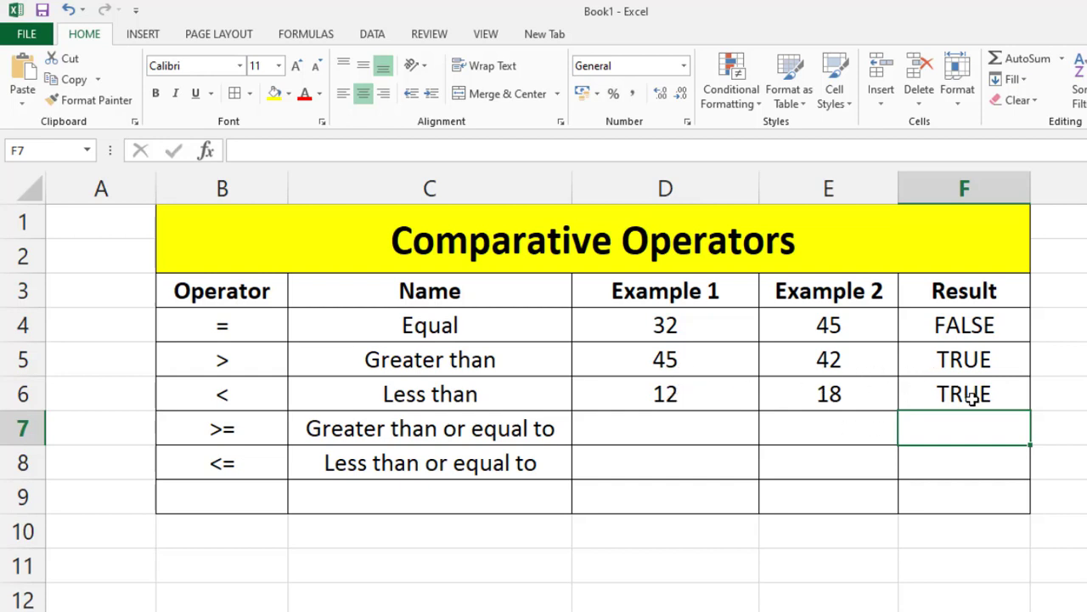
Step: Fill the Greater than or equal to row's example values with 63 in D7 and 61 in E7
{"action": "left_click", "coordinate": [641, 430]}
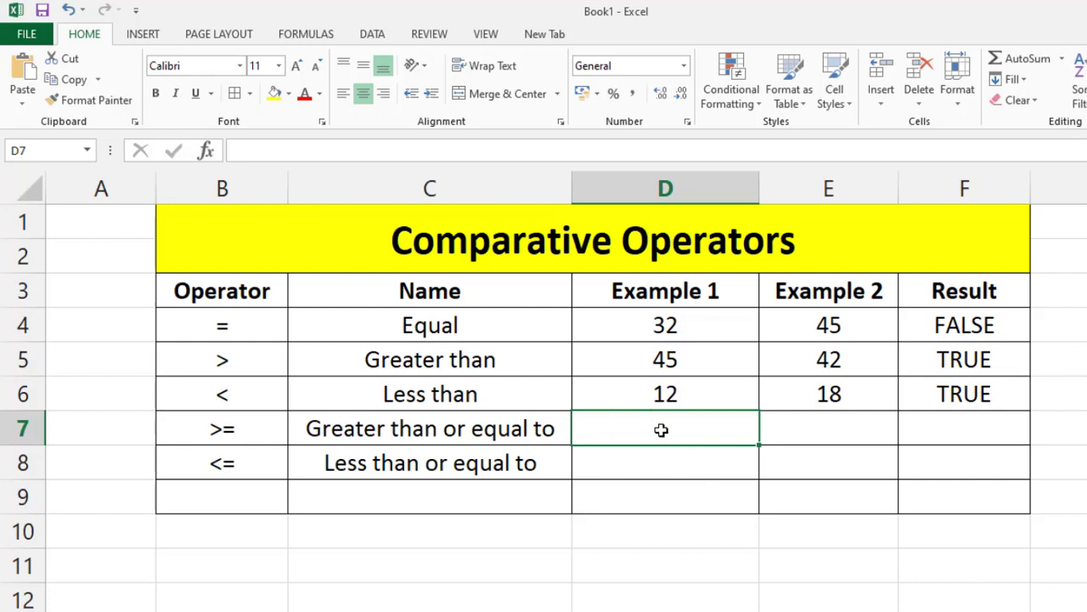
{"action": "type", "text": "63"}
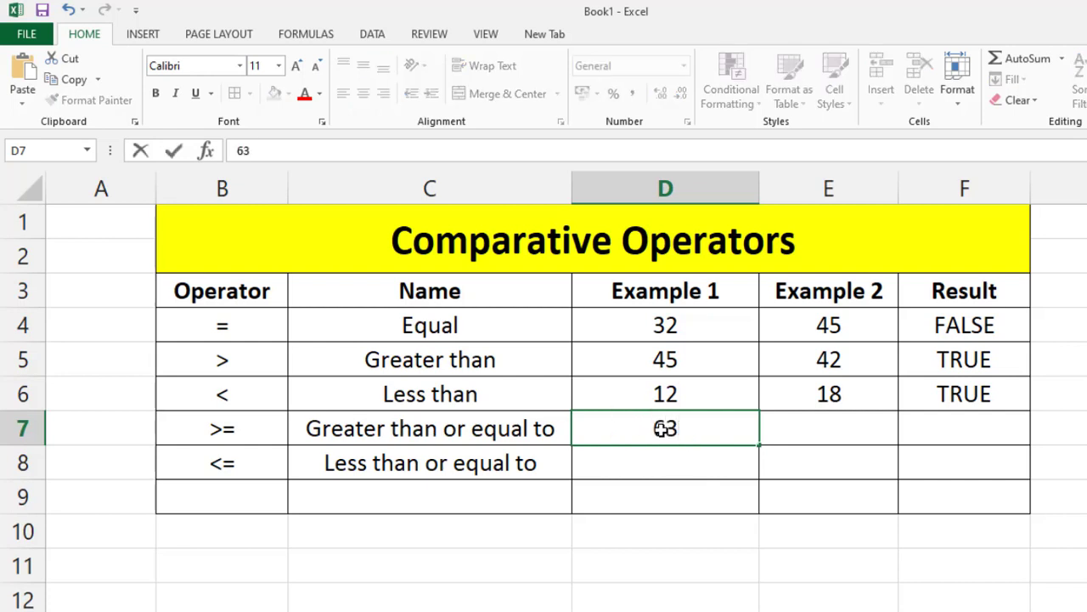
{"action": "left_click", "coordinate": [800, 424]}
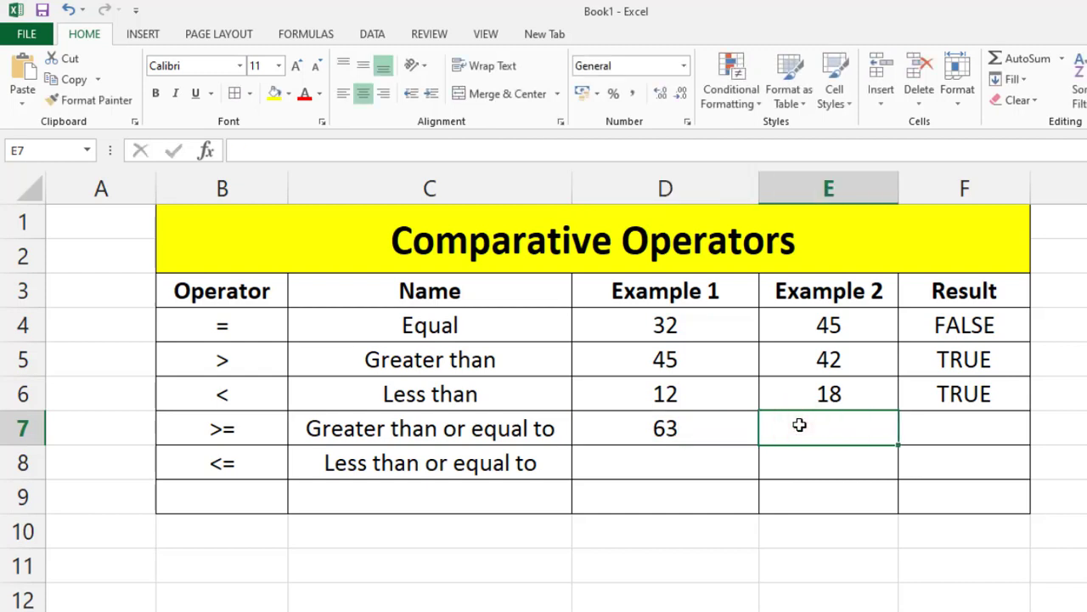
{"action": "type", "text": "61"}
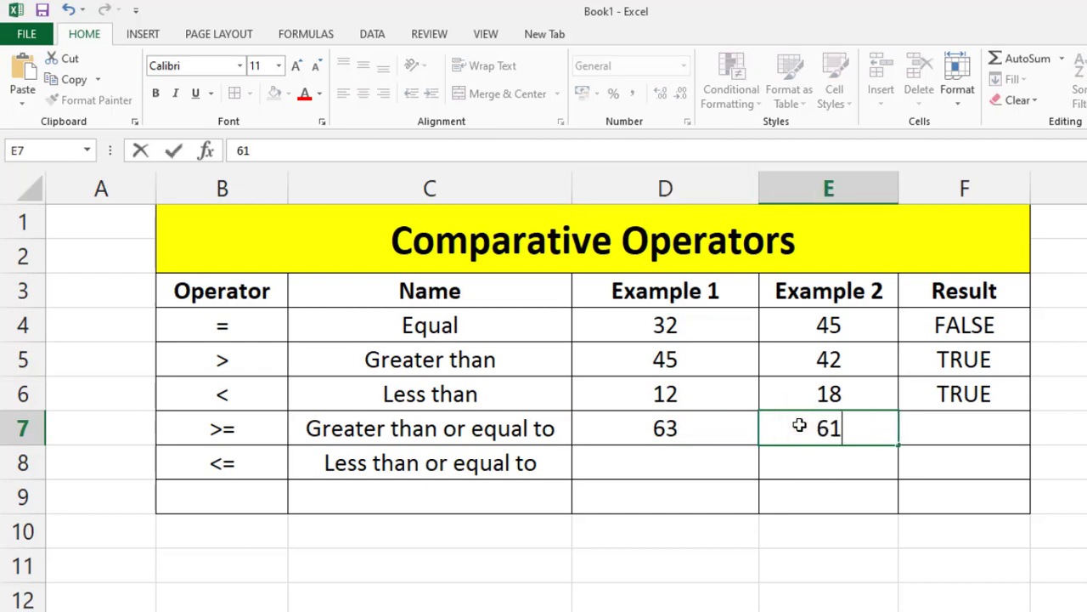
Step: Enter the formula =D7>=E7 in the Greater than or equal to row's Result cell F7
{"action": "left_click", "coordinate": [933, 428]}
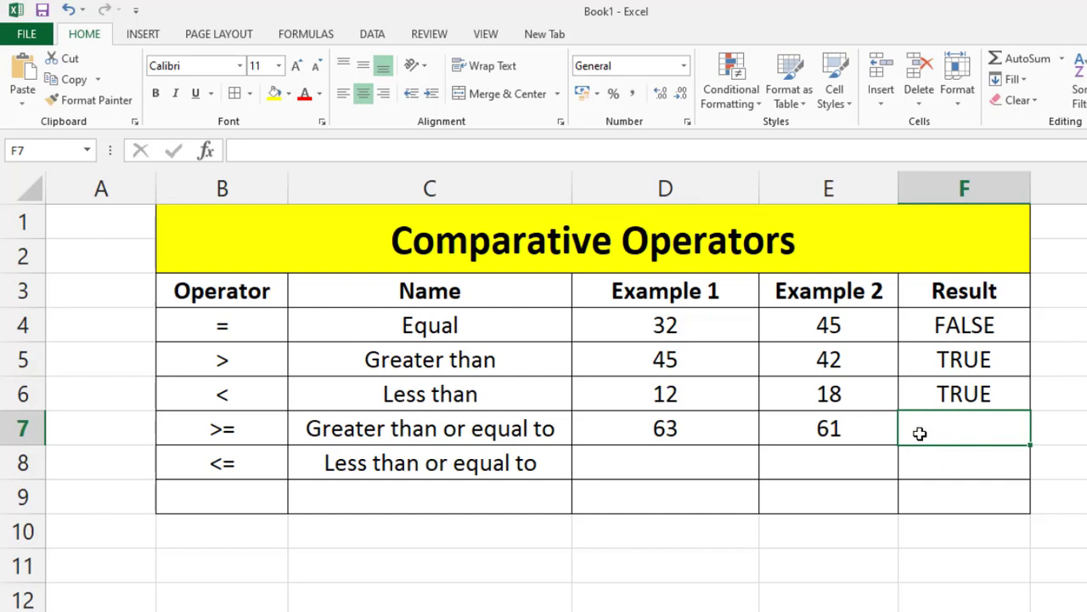
{"action": "type", "text": "="}
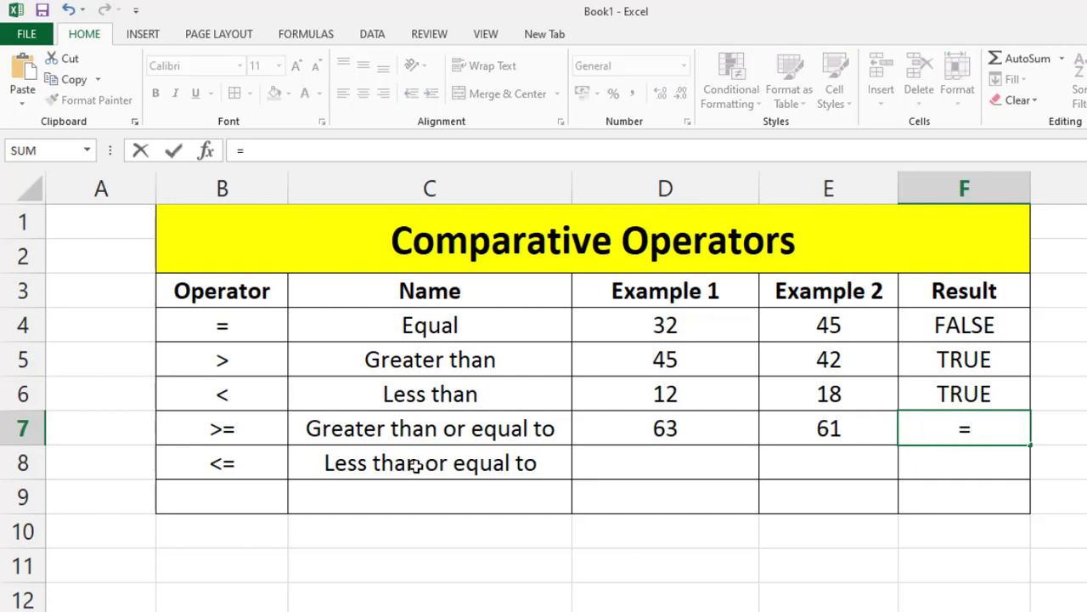
{"action": "left_click", "coordinate": [699, 429]}
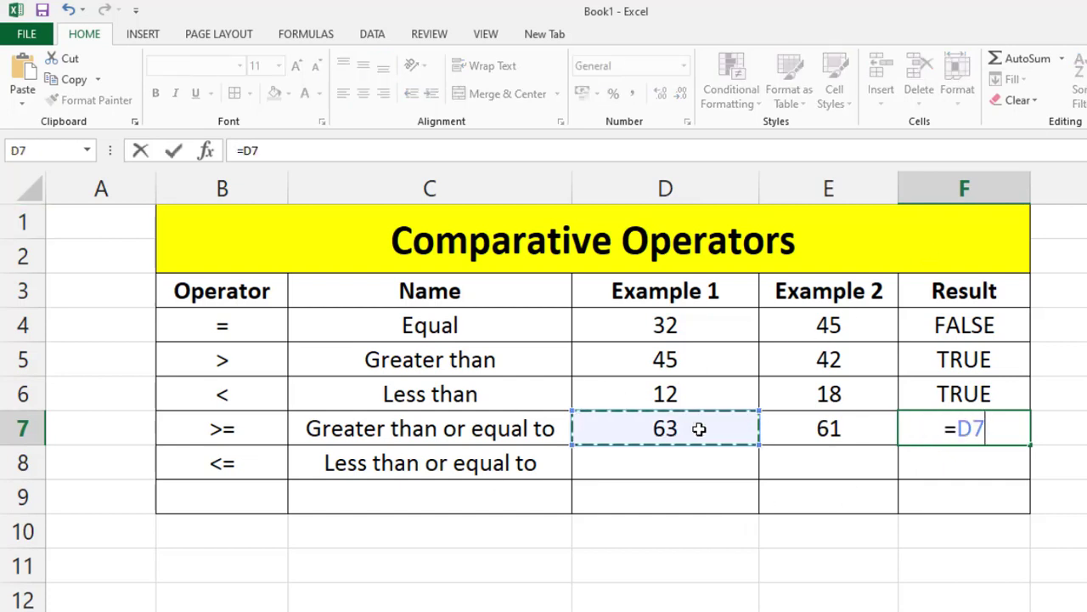
{"action": "type", "text": ">"}
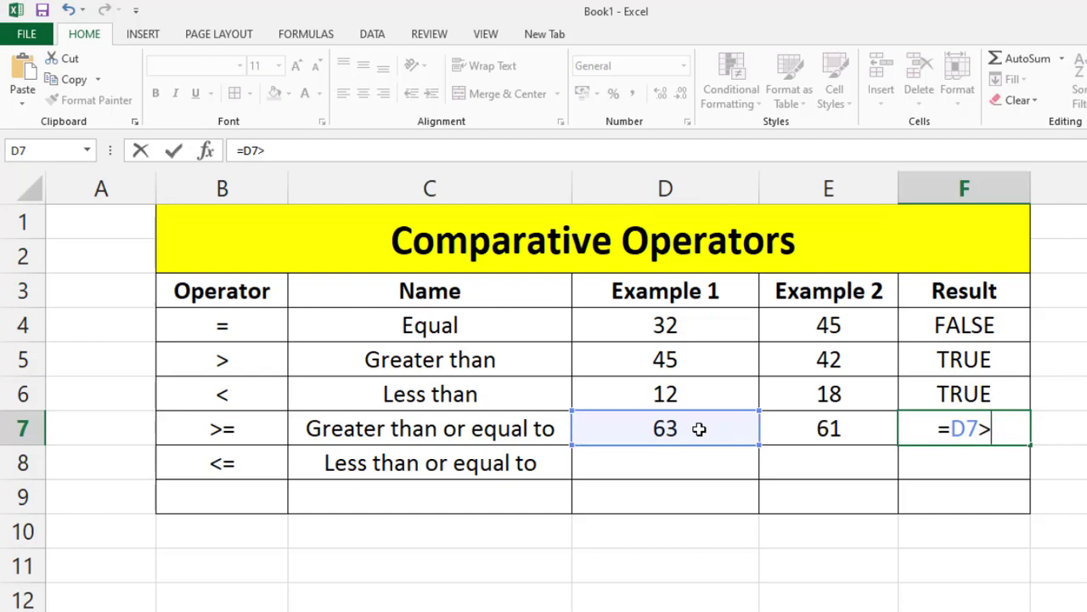
{"action": "type", "text": "="}
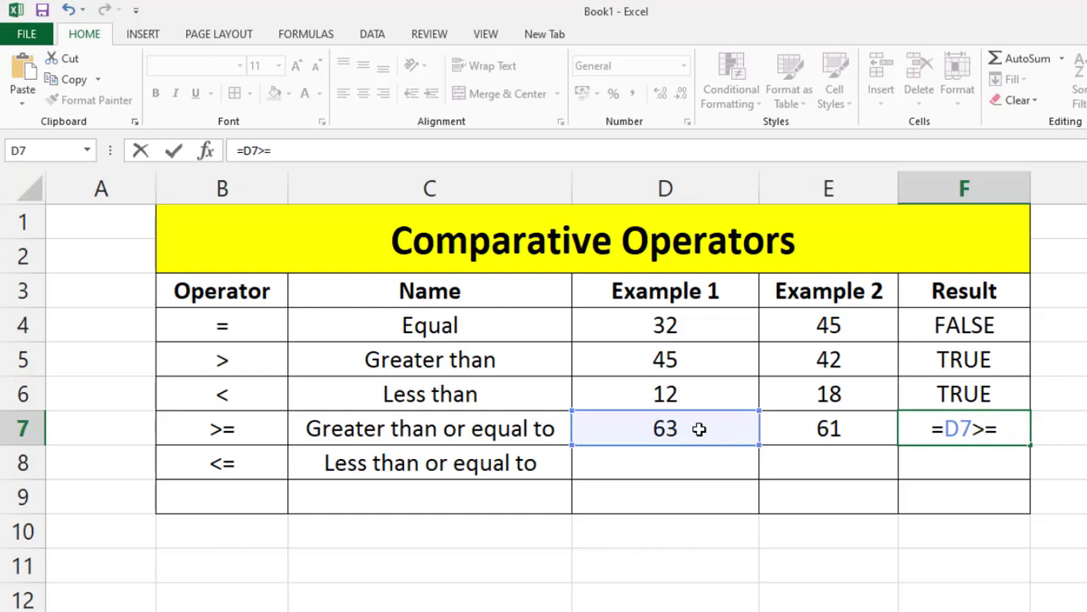
{"action": "left_click", "coordinate": [850, 421]}
{"action": "key", "text": "Return"}
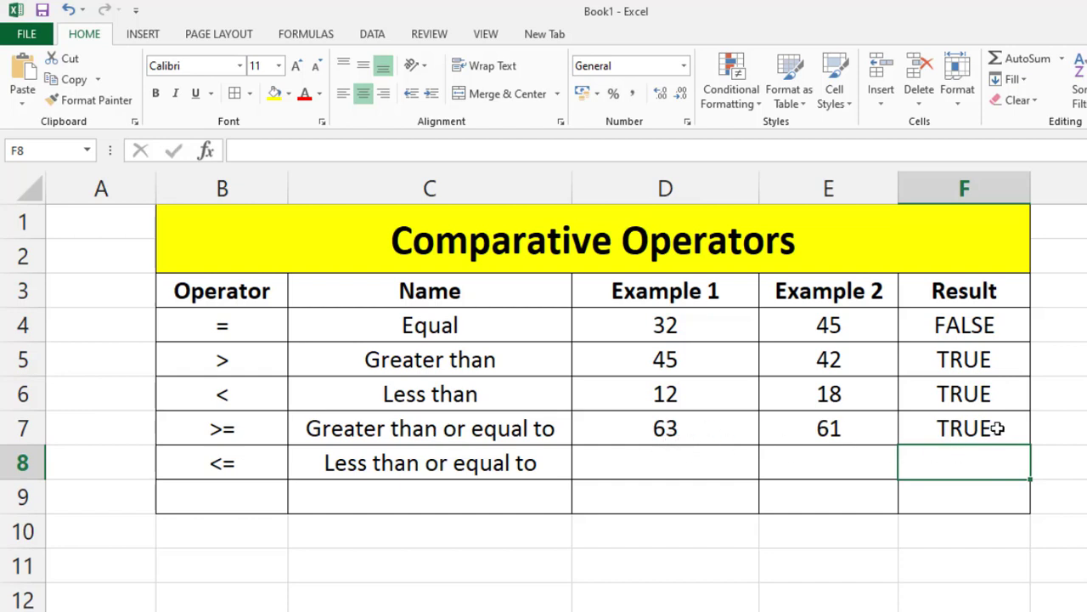
Step: Fill the Less than or equal to row's example values with 15 in D8 and 14 in E8
{"action": "left_click", "coordinate": [684, 464]}
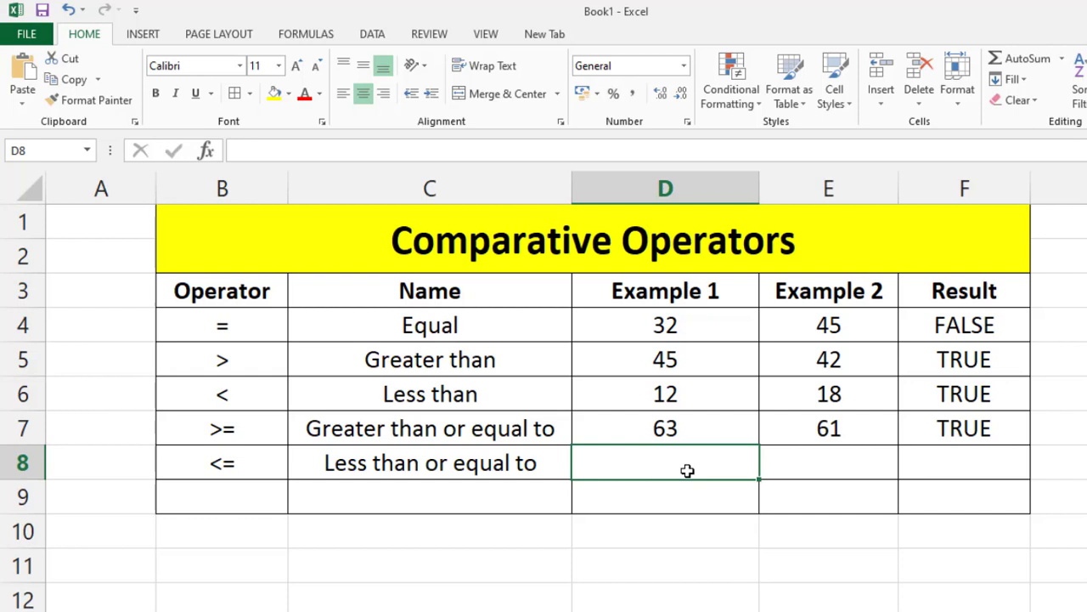
{"action": "type", "text": "15"}
{"action": "left_click", "coordinate": [836, 464]}
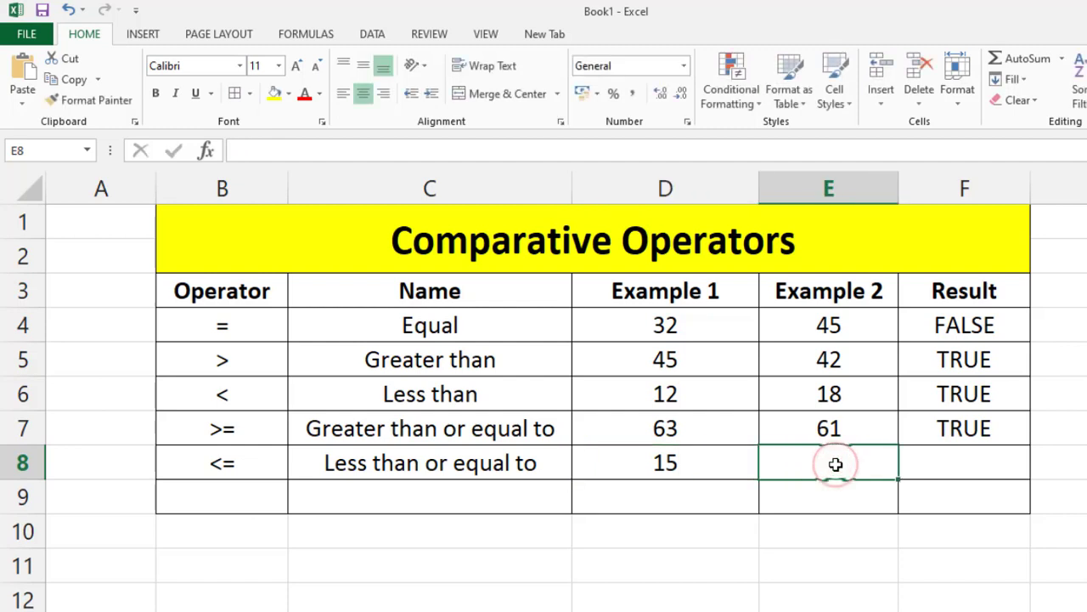
{"action": "type", "text": "14"}
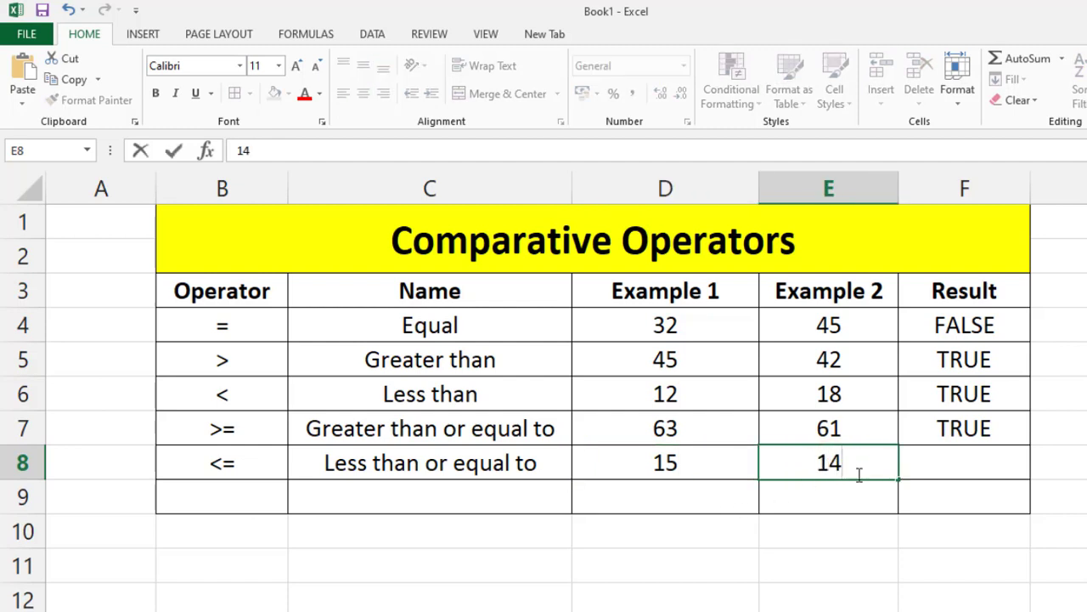
Step: Enter the formula =D8<=E8 in the Less than or equal to row's Result cell F8
{"action": "left_click", "coordinate": [976, 464]}
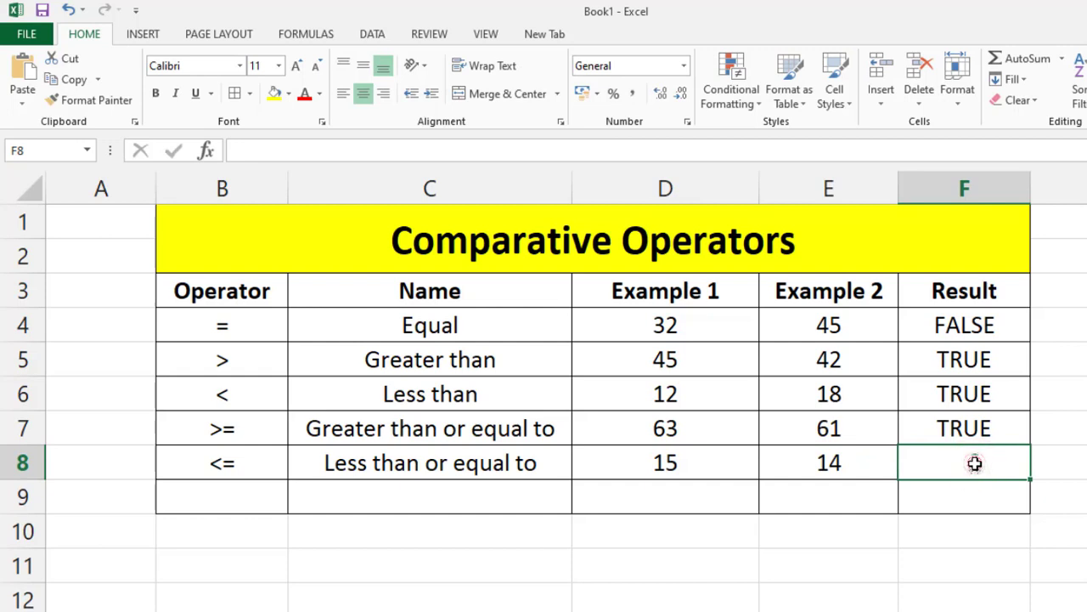
{"action": "type", "text": "="}
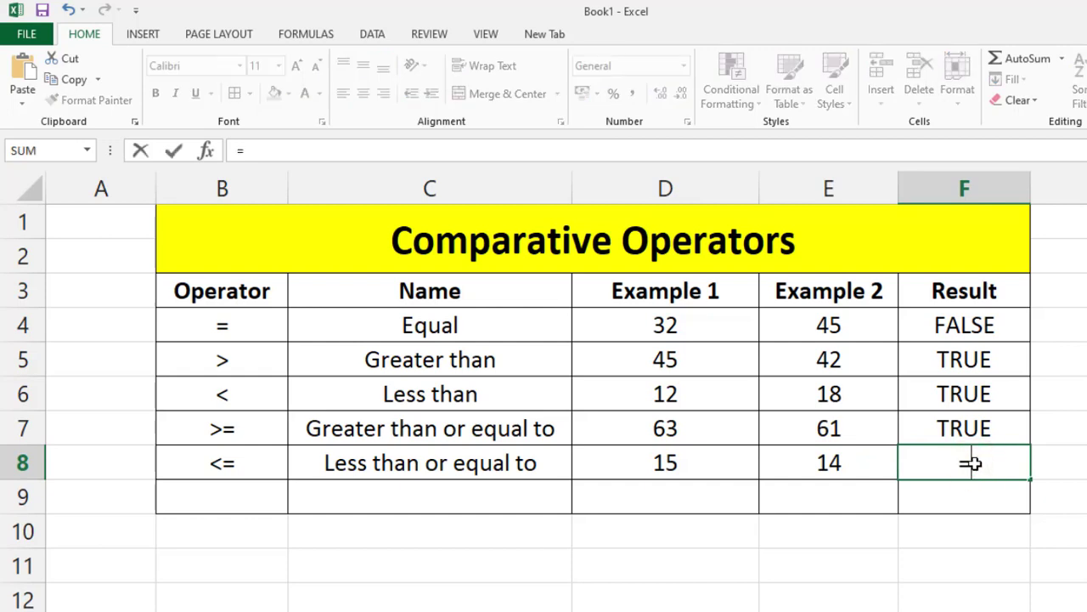
{"action": "left_click", "coordinate": [643, 469]}
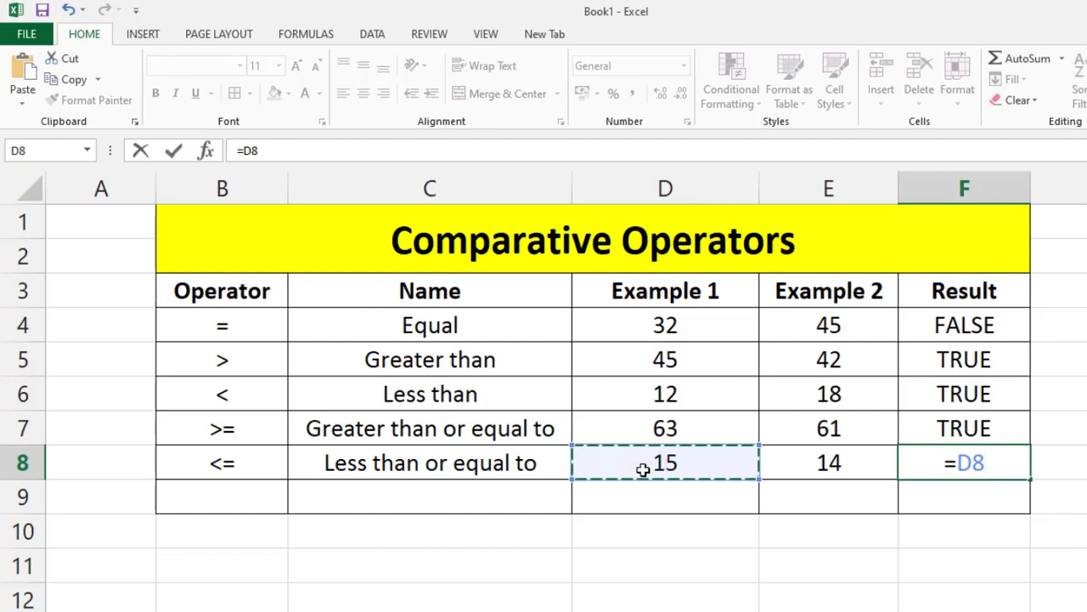
{"action": "type", "text": "<="}
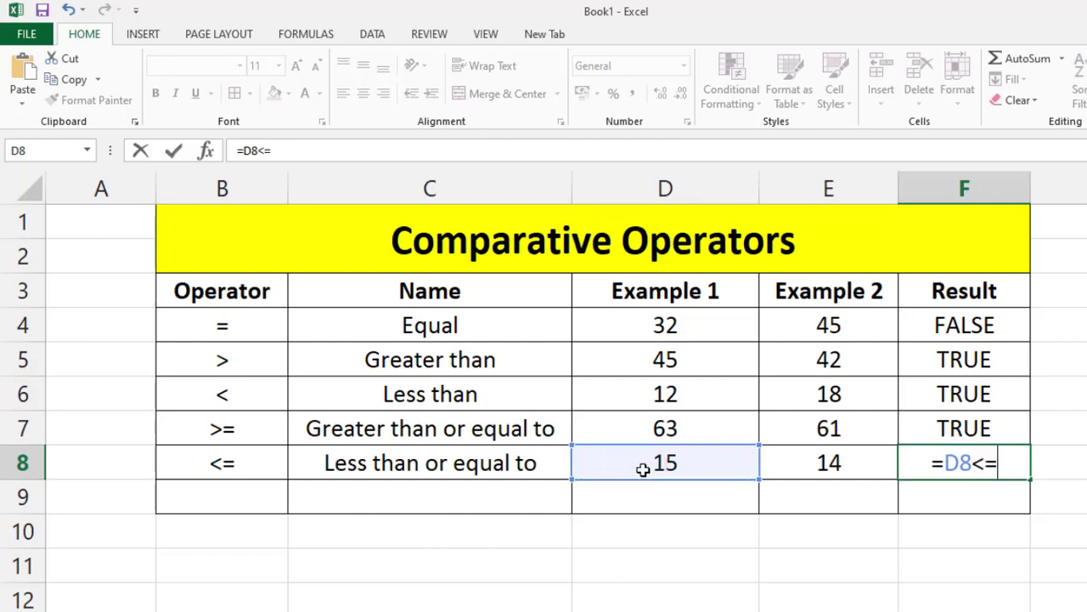
{"action": "left_click", "coordinate": [804, 466]}
{"action": "key", "text": "Return"}
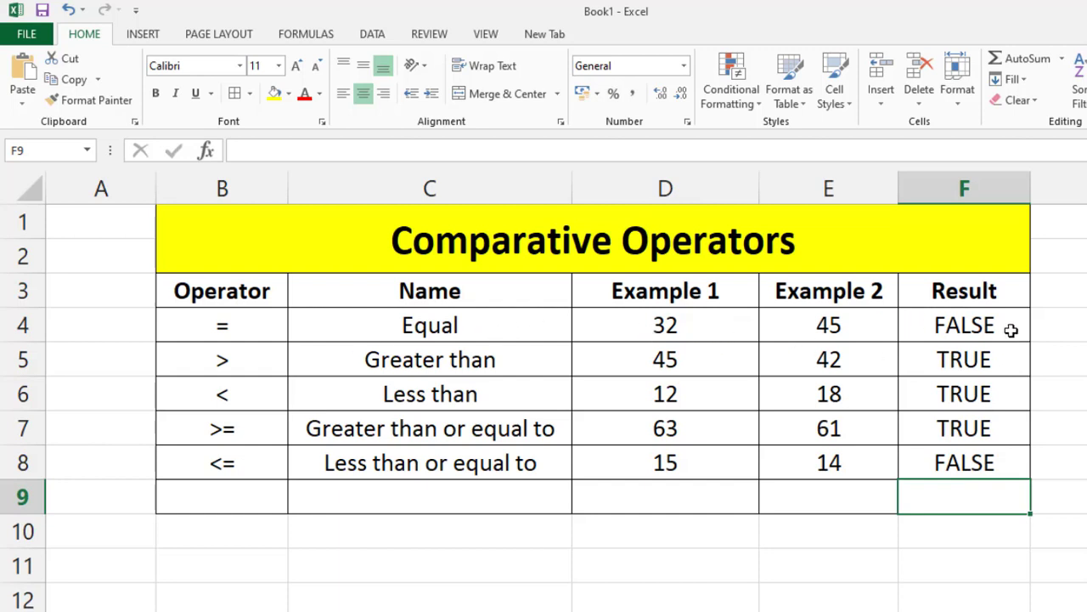
Step: Change the Equal row's Example 2 value in E4 to 32
{"action": "left_click", "coordinate": [825, 328]}
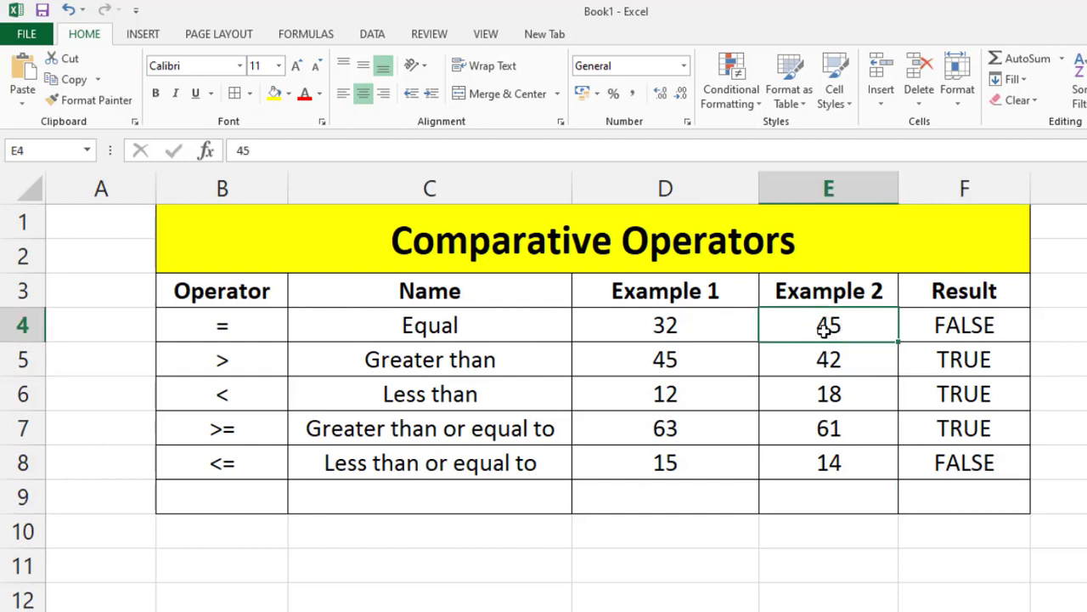
{"action": "type", "text": "32"}
{"action": "key", "text": "Return"}
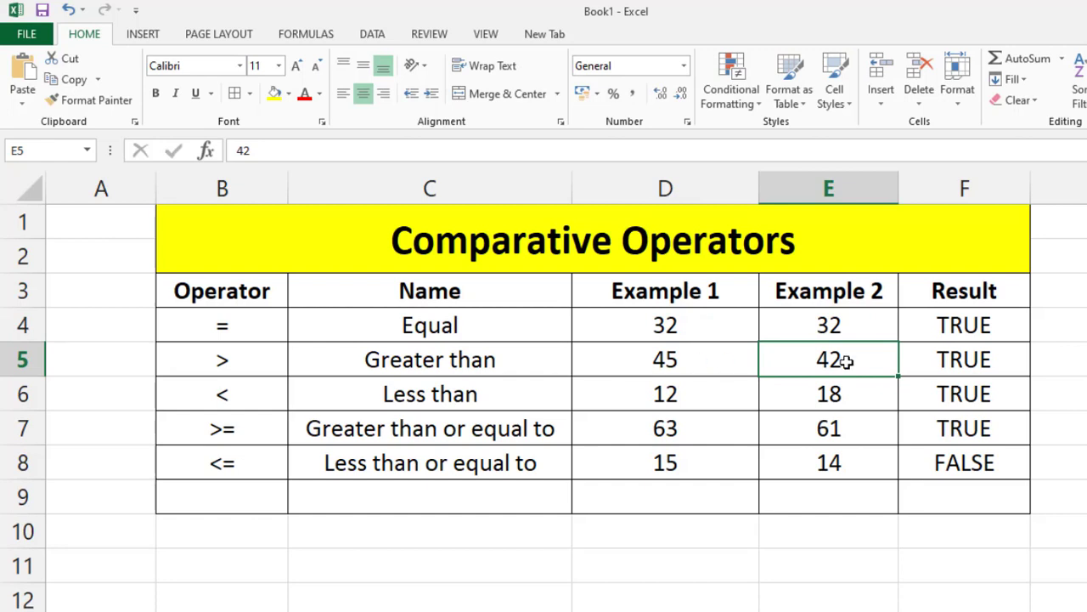
Step: Change the Greater than row's Example 1 value in D5 to 43
{"action": "left_click", "coordinate": [660, 359]}
{"action": "type", "text": "43"}
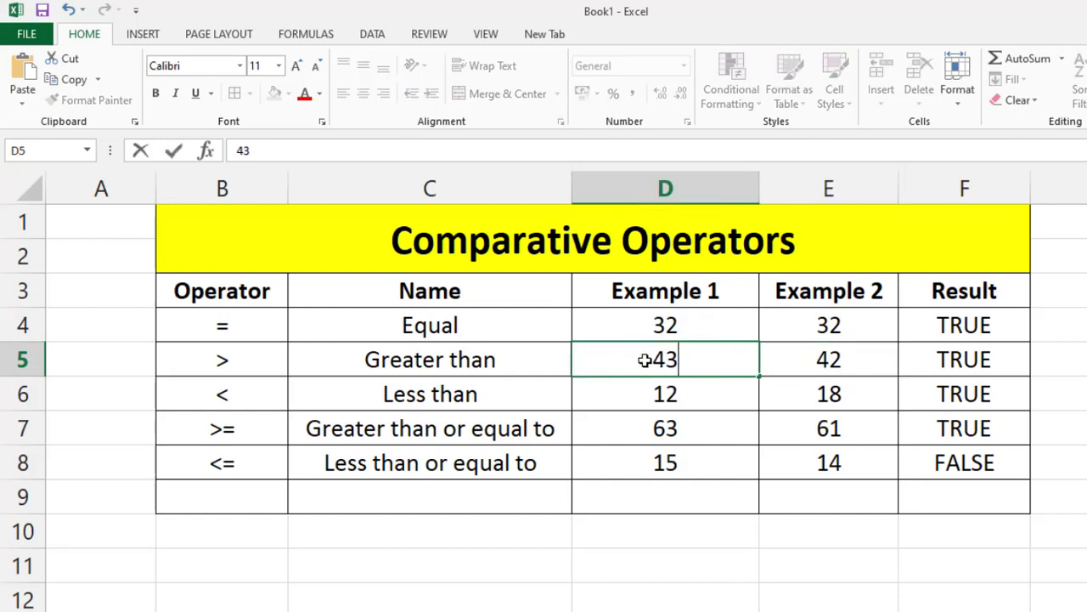
{"action": "key", "text": "Return"}
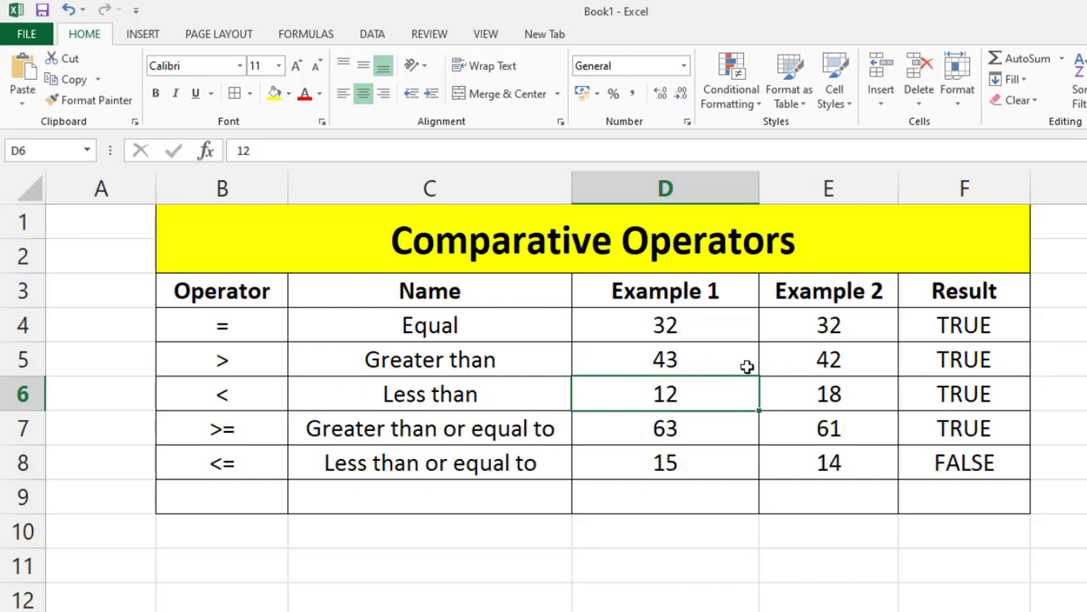
Step: Set the Greater than row's Example 1 value in D5 to 40
{"action": "left_click", "coordinate": [661, 350]}
{"action": "type", "text": "40"}
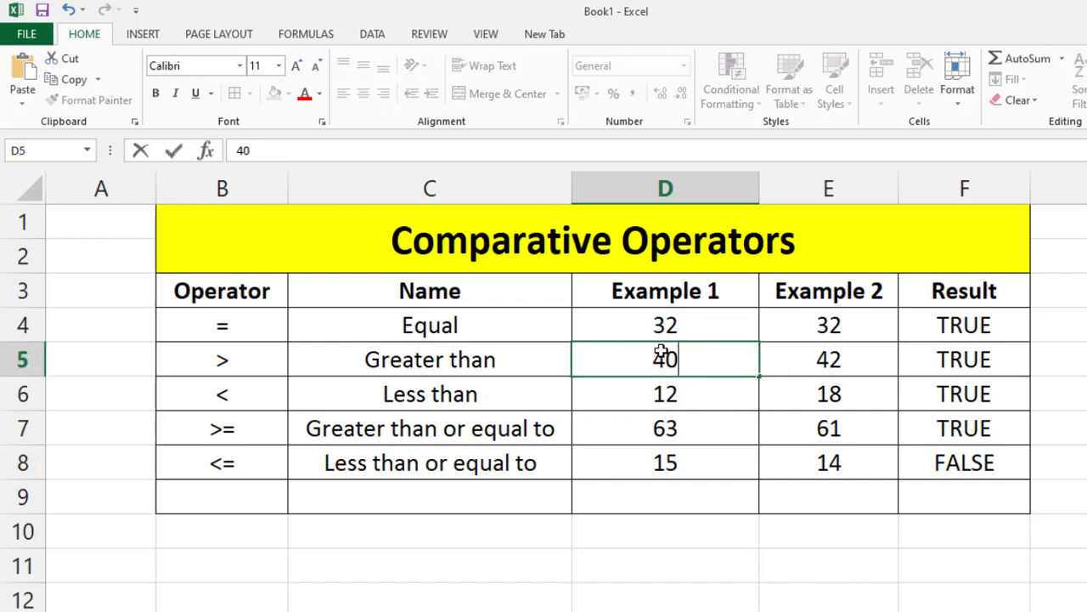
{"action": "key", "text": "Return"}
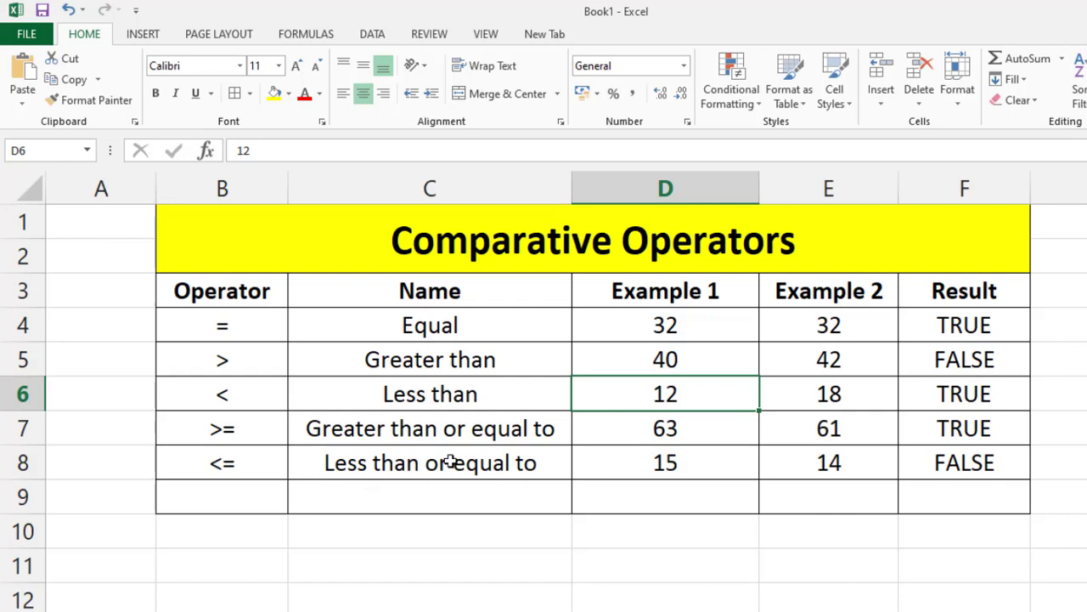
Step: Change the Less than or equal to row's Example 2 value in E8 to 15
{"action": "left_click", "coordinate": [843, 462]}
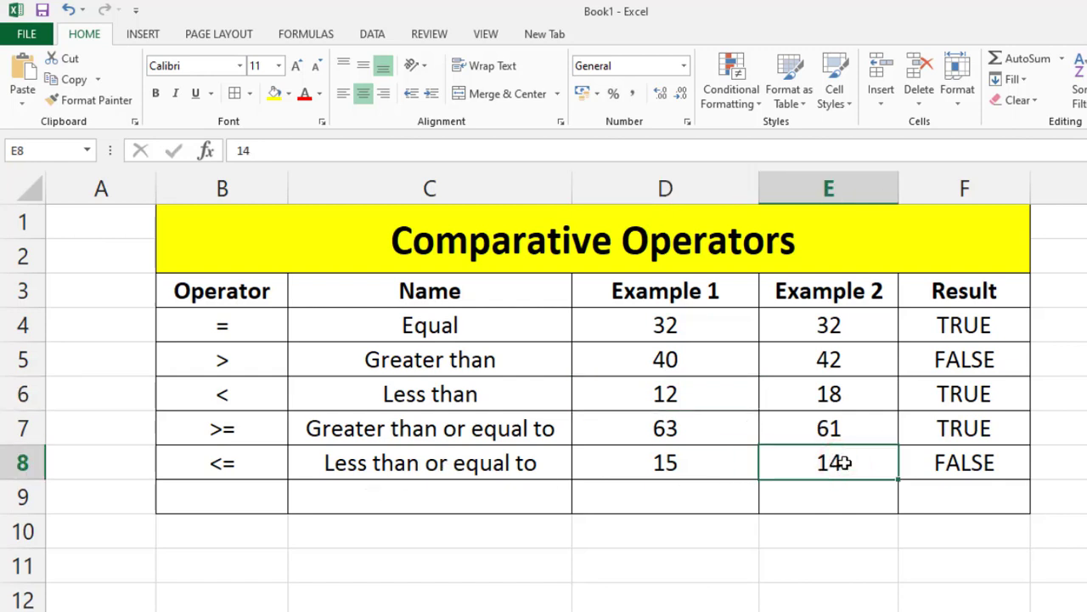
{"action": "type", "text": "15"}
{"action": "key", "text": "Return"}
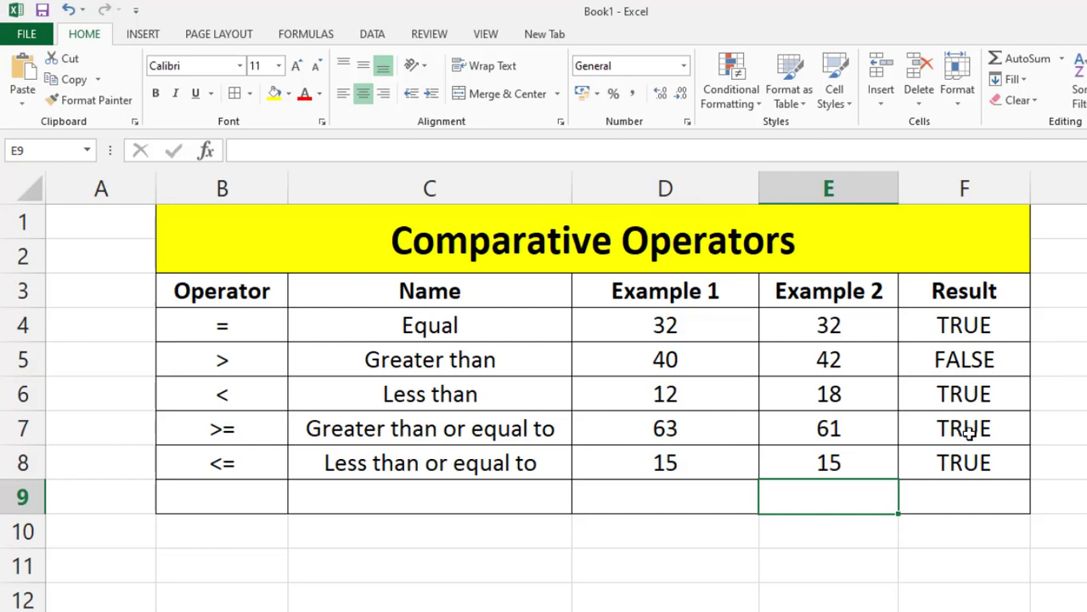
Step: Change the Greater than or equal to row's Example 1 value in D7 to 25
{"action": "left_click", "coordinate": [668, 431]}
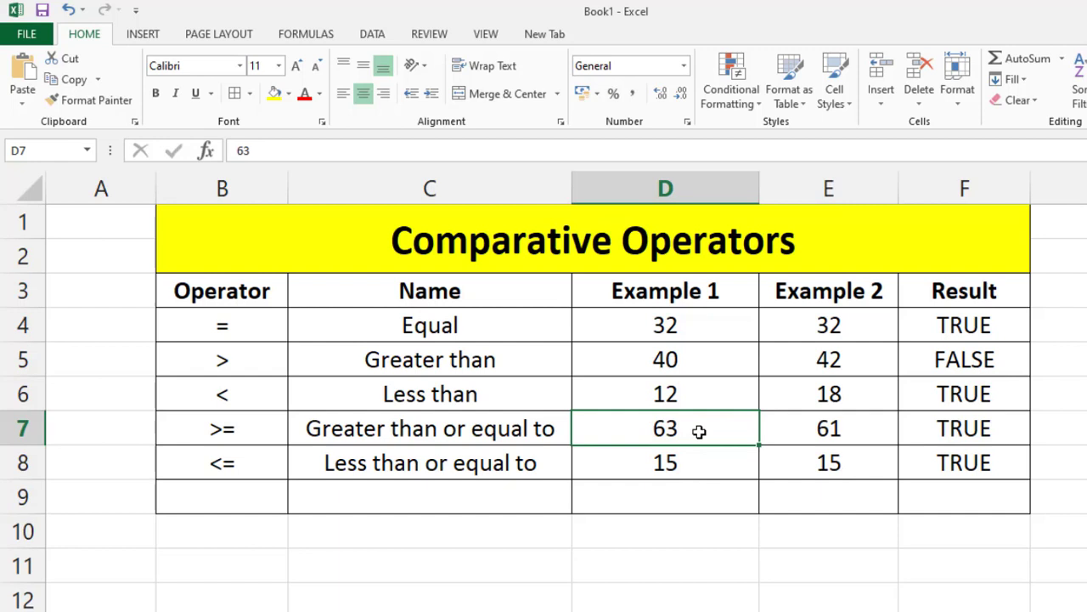
{"action": "type", "text": "25"}
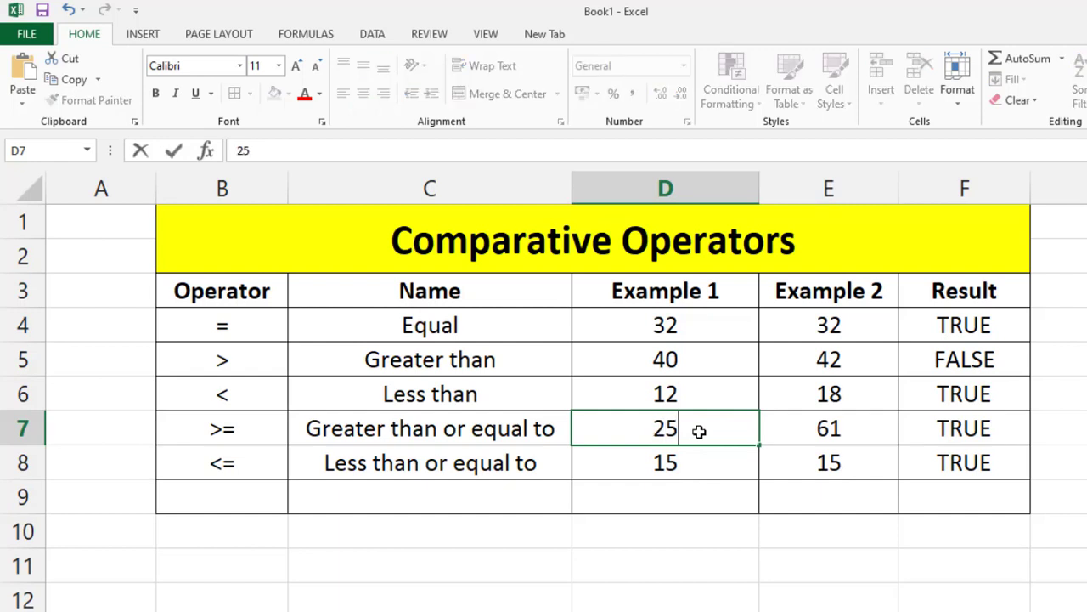
{"action": "key", "text": "Return"}
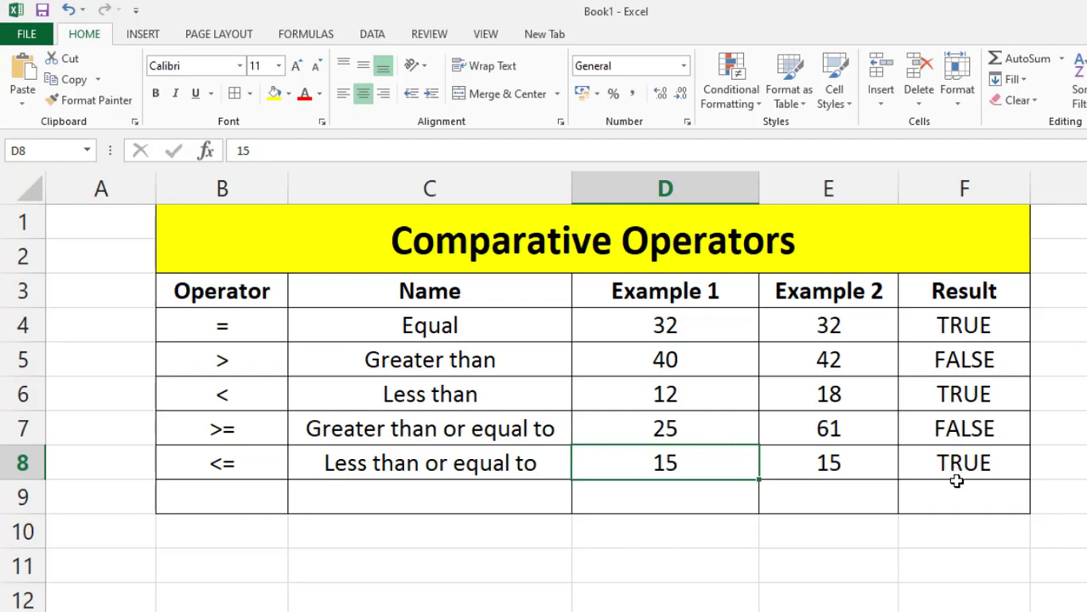
{"action": "left_click", "coordinate": [675, 567]}
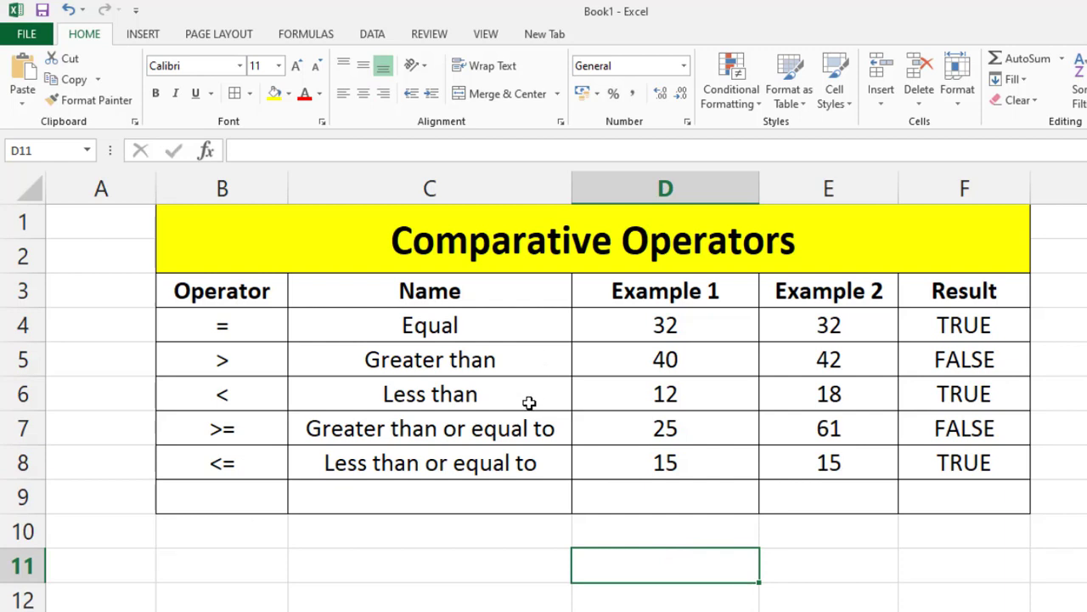
{"action": "left_click", "coordinate": [522, 400]}
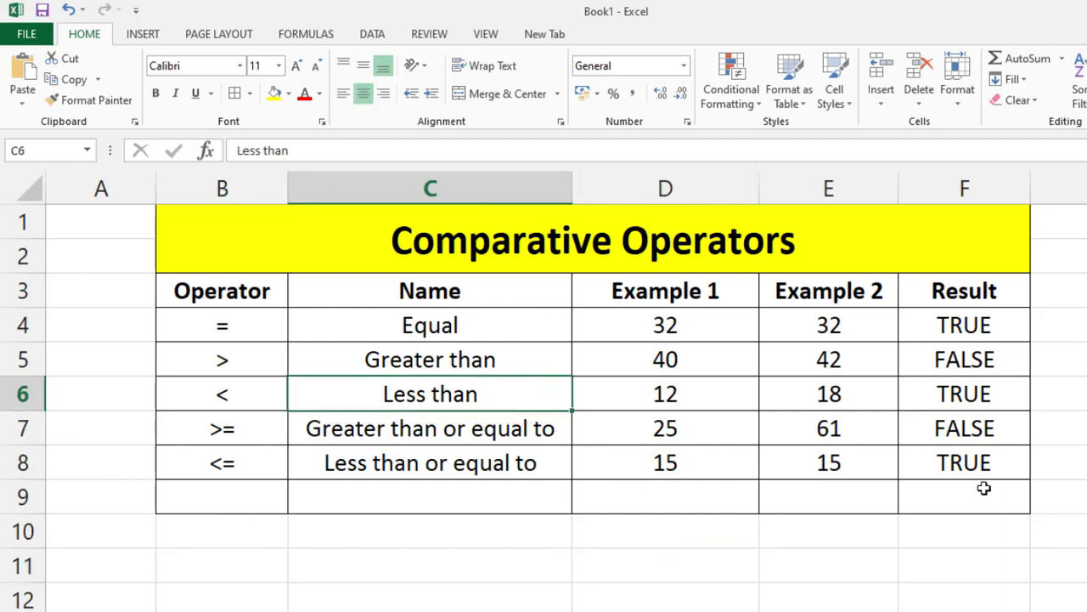